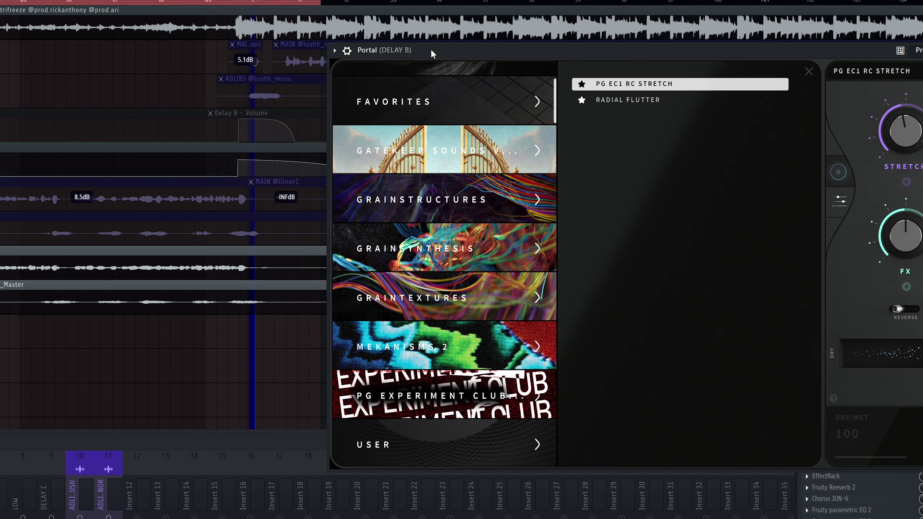
# Step: Review the Portal, Guitar Rig 6 and Fruity parametric EQ 2 effects on the DELAY B channel
pyautogui.moveTo(431, 51); pyautogui.dragTo(295, 75)
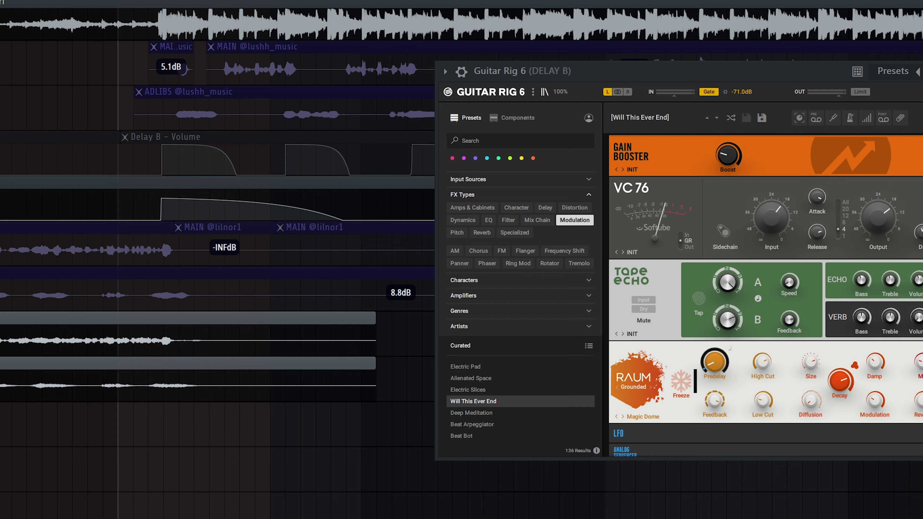
pyautogui.moveTo(592, 70); pyautogui.dragTo(394, 92)
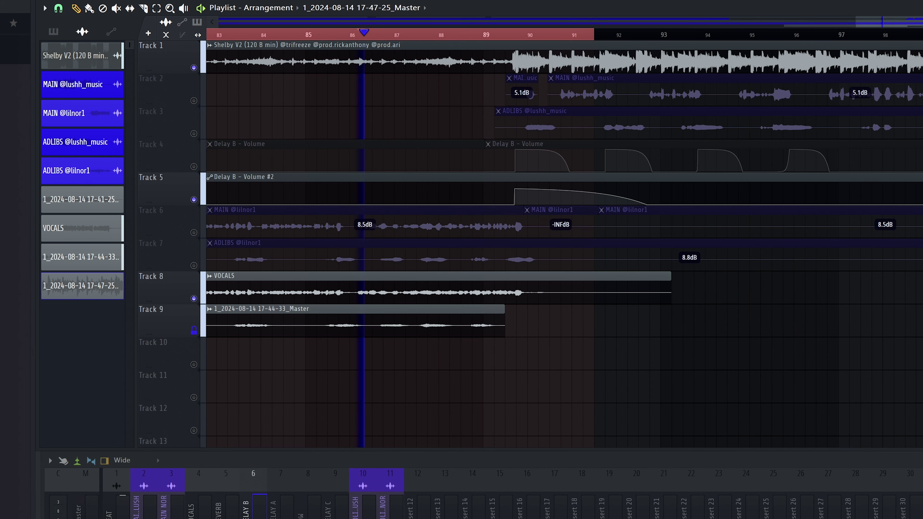
pyautogui.click(922, 509)
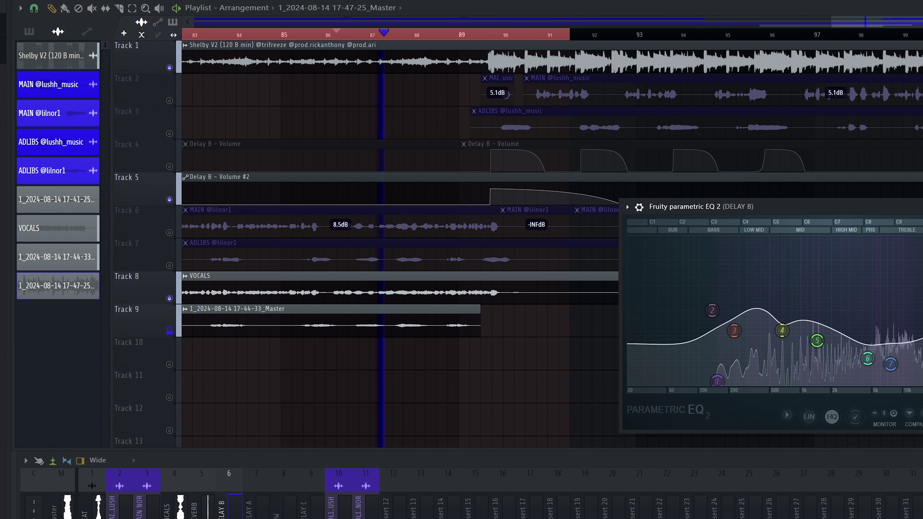
pyautogui.press('Escape')
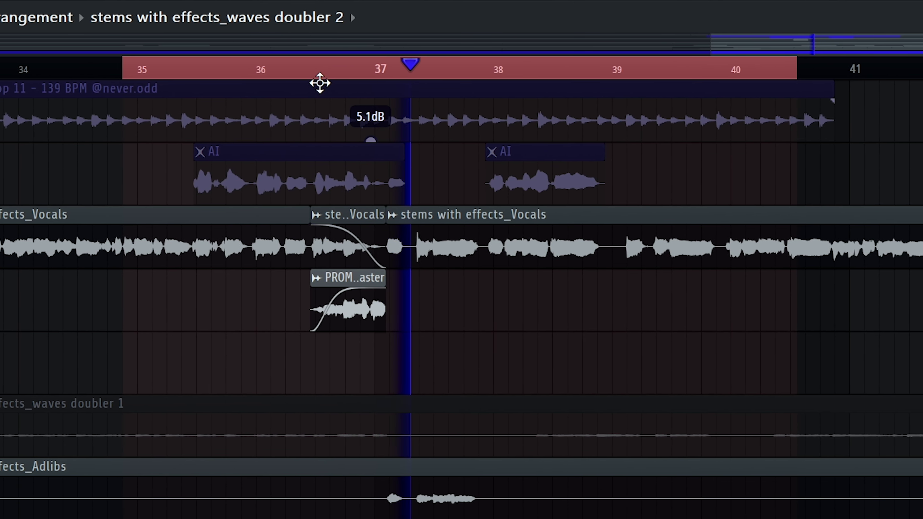
# Step: Select the adlib section around bar 38 in the playlist and render the Master mixer track to an audio clip
pyautogui.click(315, 70)
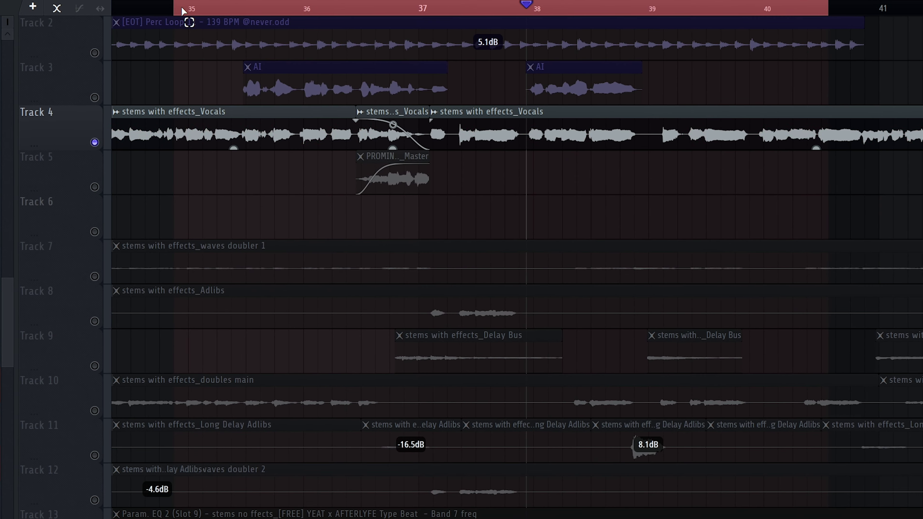
pyautogui.moveTo(179, 11); pyautogui.dragTo(517, 17)
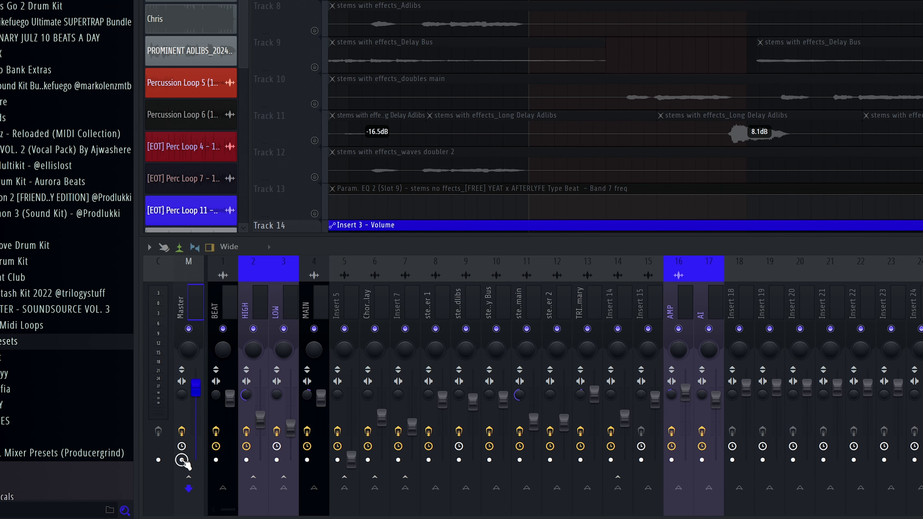
pyautogui.click(149, 247)
pyautogui.moveTo(210, 91)
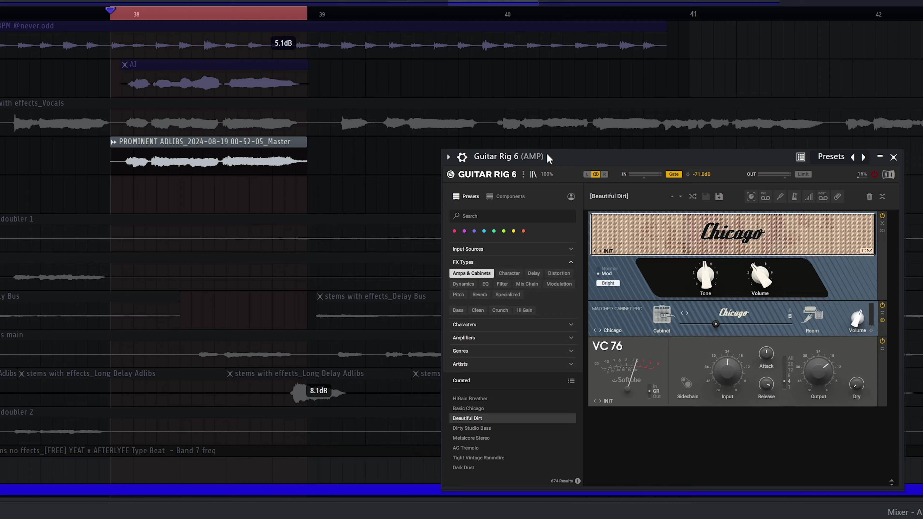
# Step: Examine the Beautiful Dirt preset of Guitar Rig 6 on the AMP channel and play the selected section
pyautogui.moveTo(549, 155); pyautogui.dragTo(476, 119)
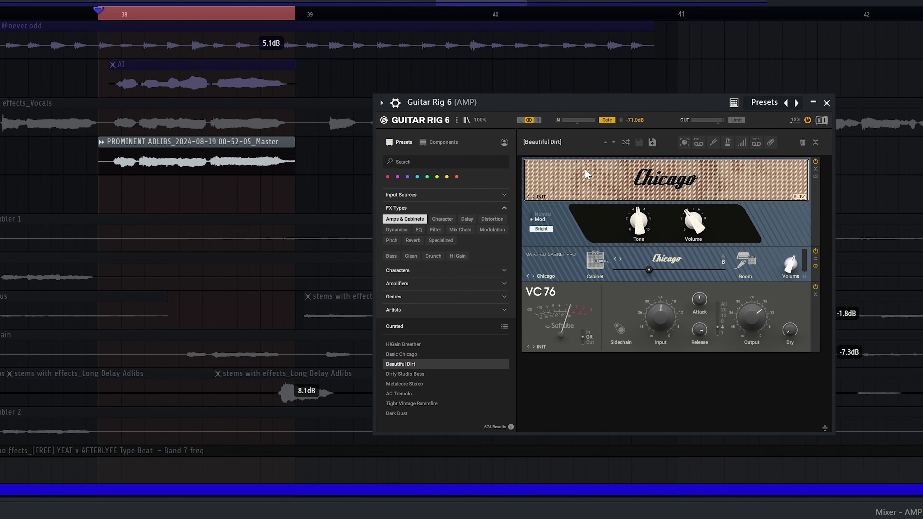
pyautogui.moveTo(448, 104); pyautogui.dragTo(407, 103)
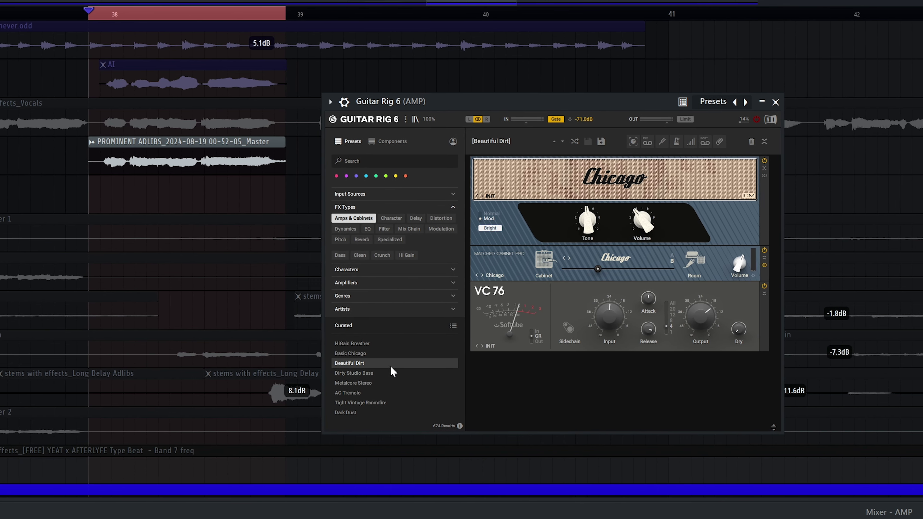
pyautogui.press('space')
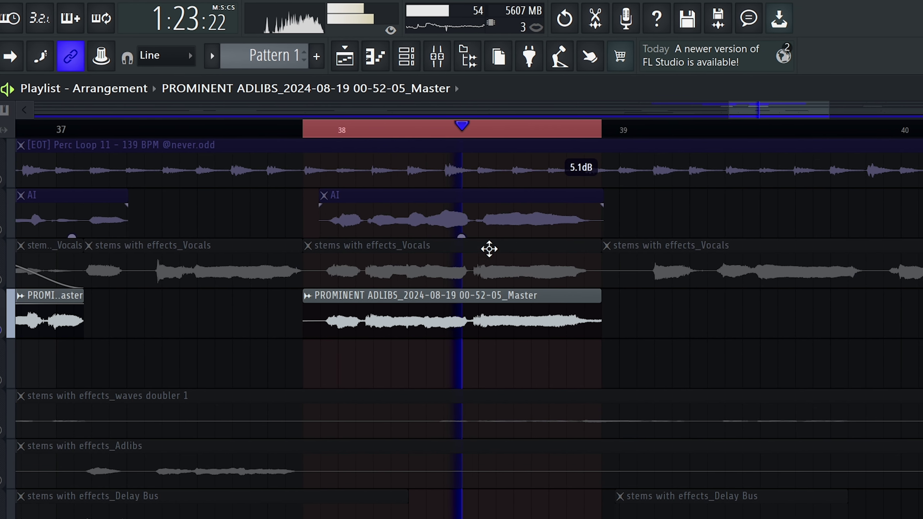
# Step: Fade out the bar 38 vocals clip and fade in the PROMINENT ADLIBS clip below it
pyautogui.press('space')
pyautogui.scroll(-3, 305, 310)
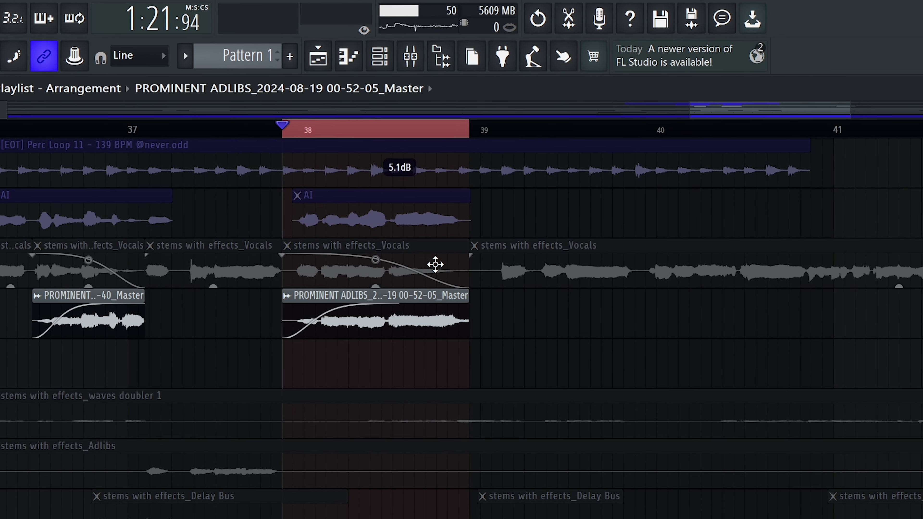
pyautogui.scroll(2, 411, 259)
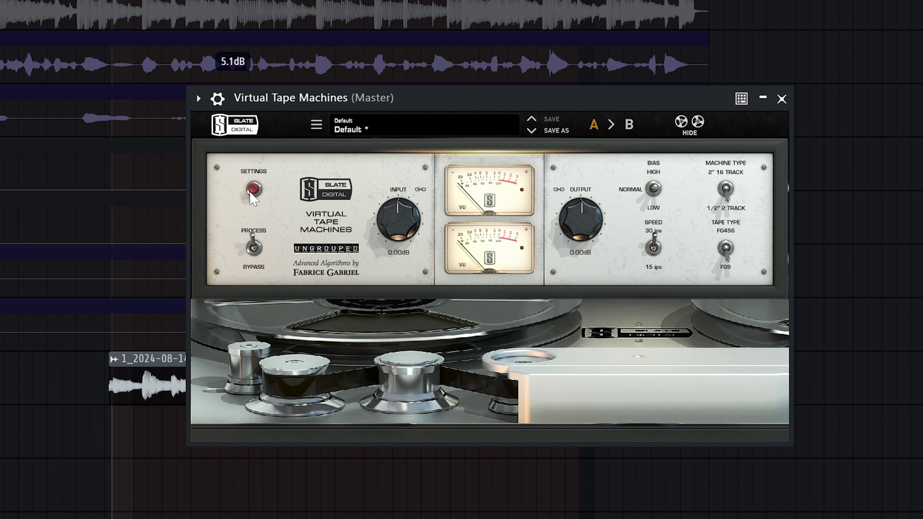
# Step: Set the ceiling of Ozone 10's Maximizer on the Master track to -0.1 dB and play the song
pyautogui.click(459, 153)
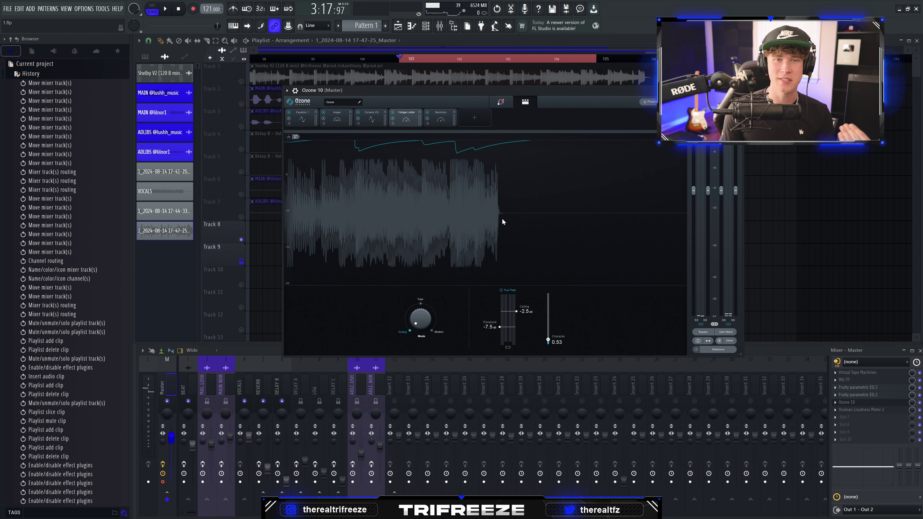
pyautogui.click(438, 121)
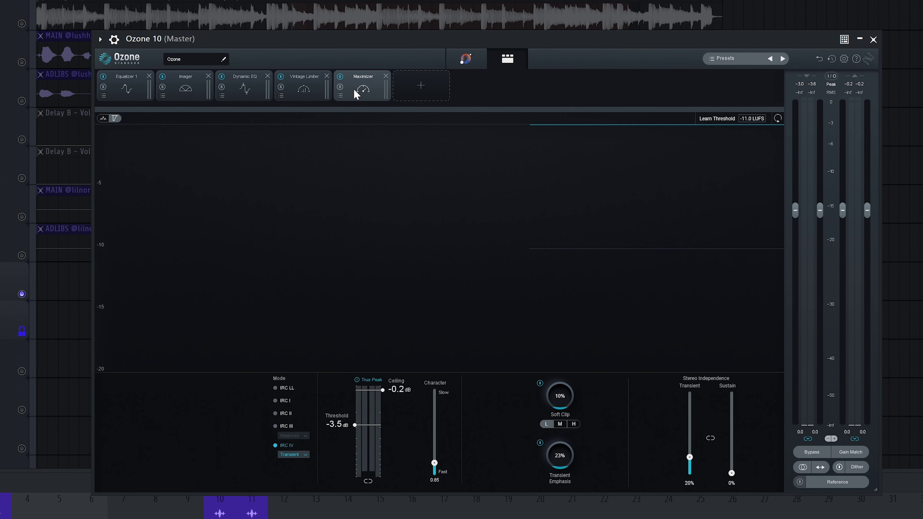
pyautogui.moveTo(375, 391); pyautogui.dragTo(377, 389)
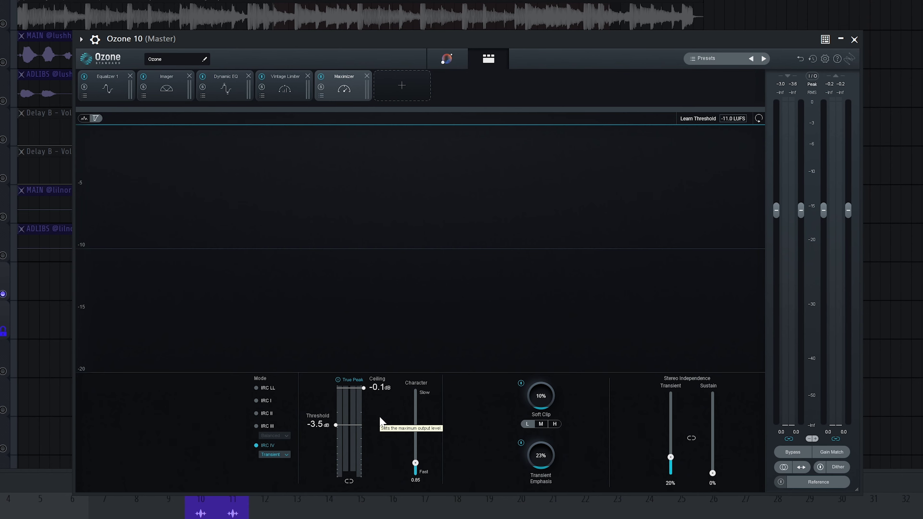
pyautogui.press('space')
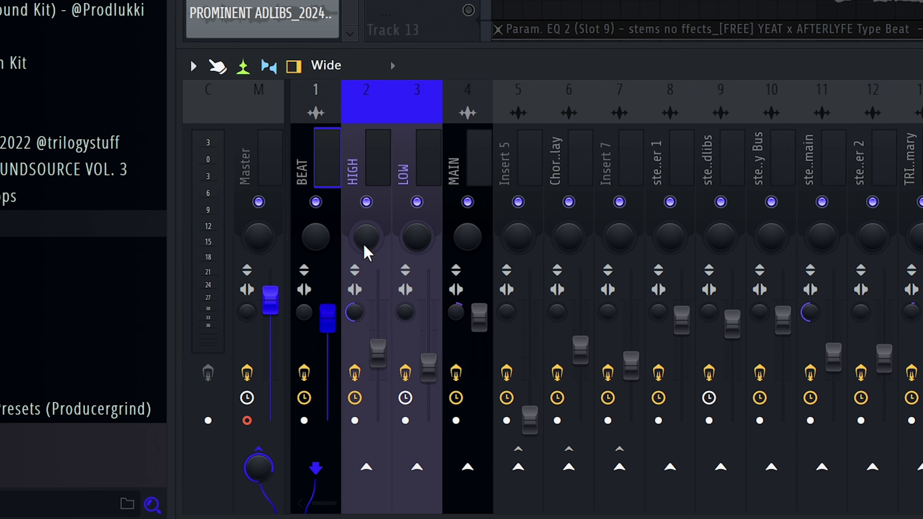
# Step: Route the BEAT channel to the HIGH and LOW channels
pyautogui.click(358, 472)
pyautogui.click(411, 472)
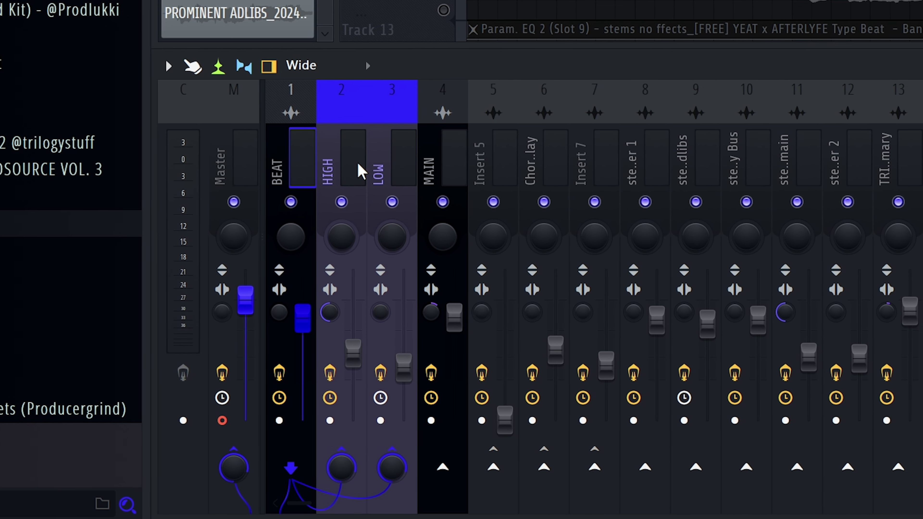
# Step: Audition the HIGH channel and inspect its effects, including Rev PLATE-140
pyautogui.click(364, 170)
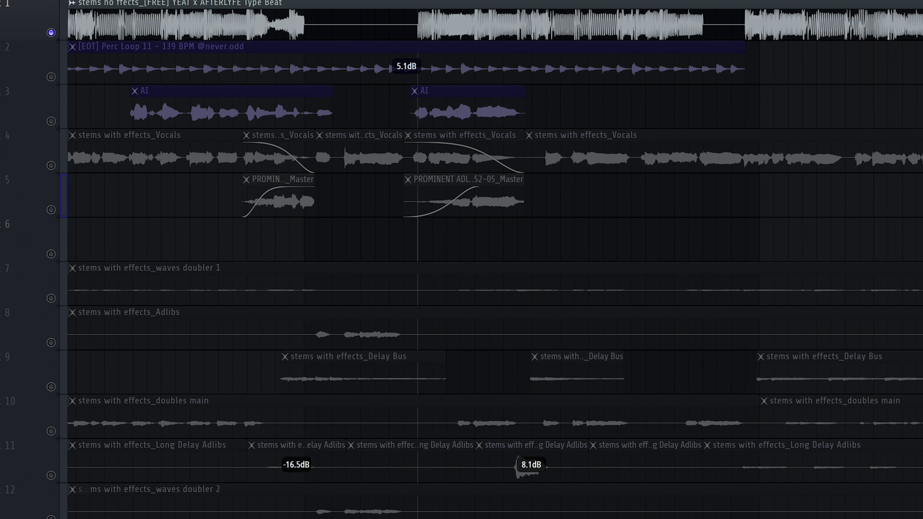
pyautogui.moveTo(25, 63); pyautogui.dragTo(422, 203)
pyautogui.press('space')
pyautogui.press('space')
pyautogui.click(558, 202)
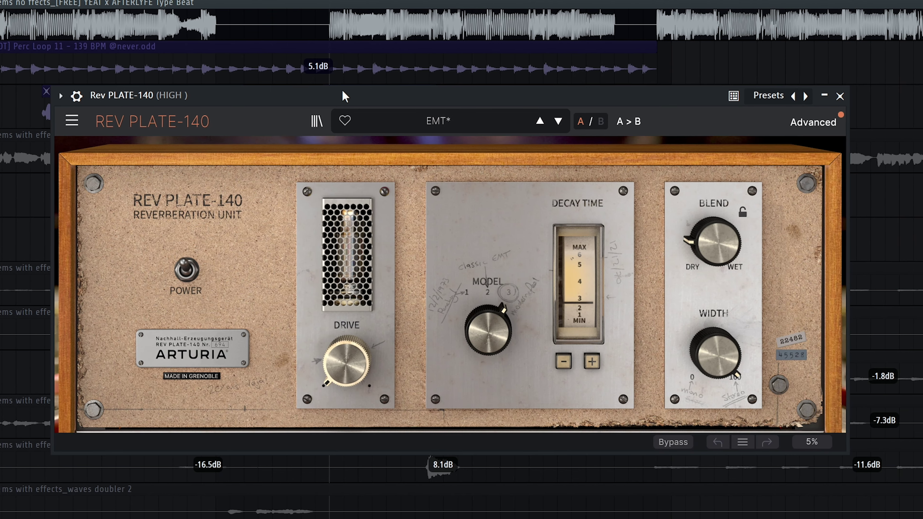
pyautogui.moveTo(340, 95); pyautogui.dragTo(326, 164)
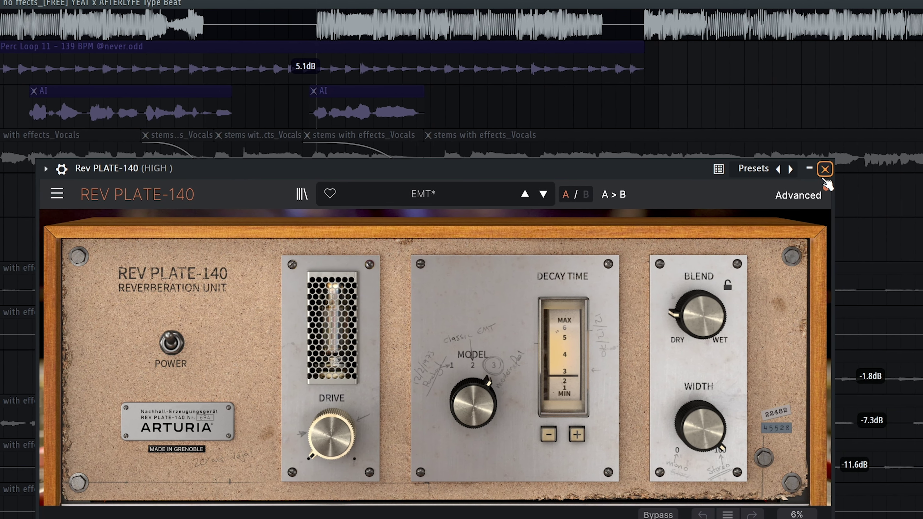
pyautogui.click(841, 165)
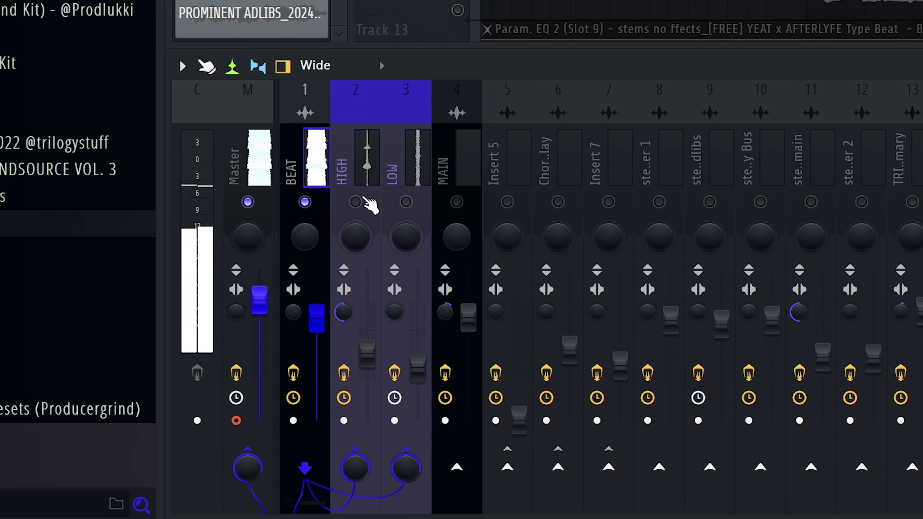
# Step: Compare the beat with the HIGH channel on and off, and inspect the Magic Dice effect on LOW
pyautogui.click(347, 202)
pyautogui.click(345, 204)
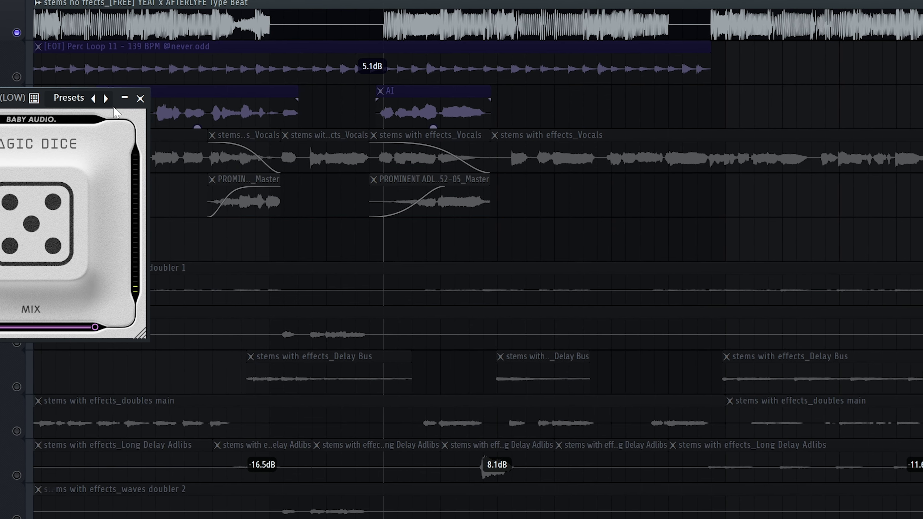
pyautogui.moveTo(113, 106); pyautogui.dragTo(458, 205)
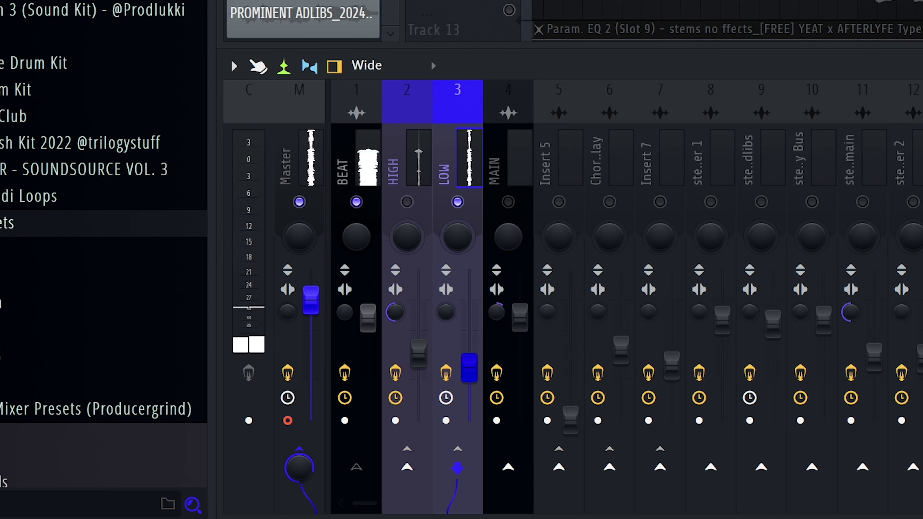
# Step: Play the BEAT channel with HIGH and LOW muted, and re-enable both to compare the sound
pyautogui.click(368, 163)
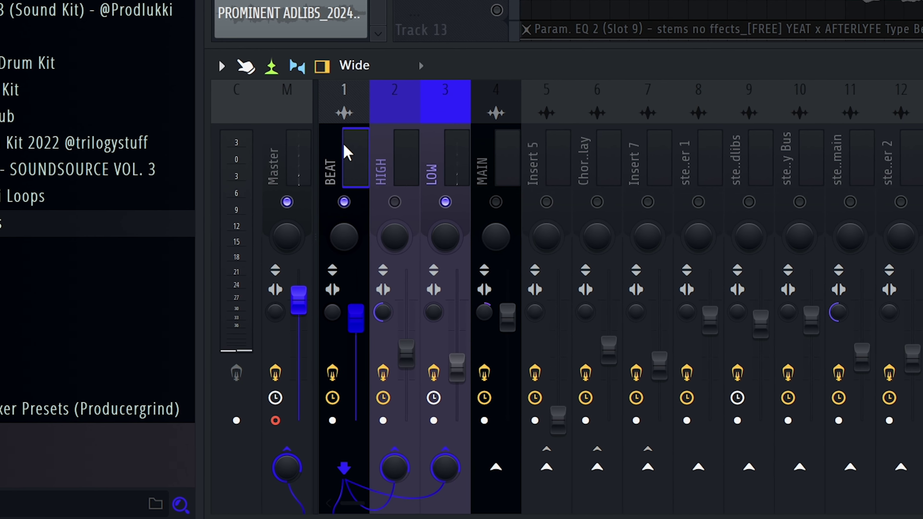
pyautogui.click(345, 156)
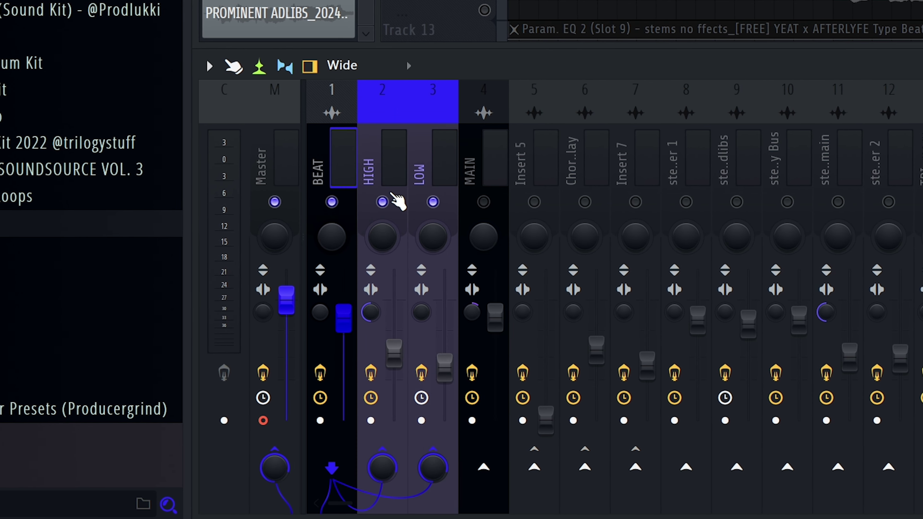
pyautogui.click(374, 202)
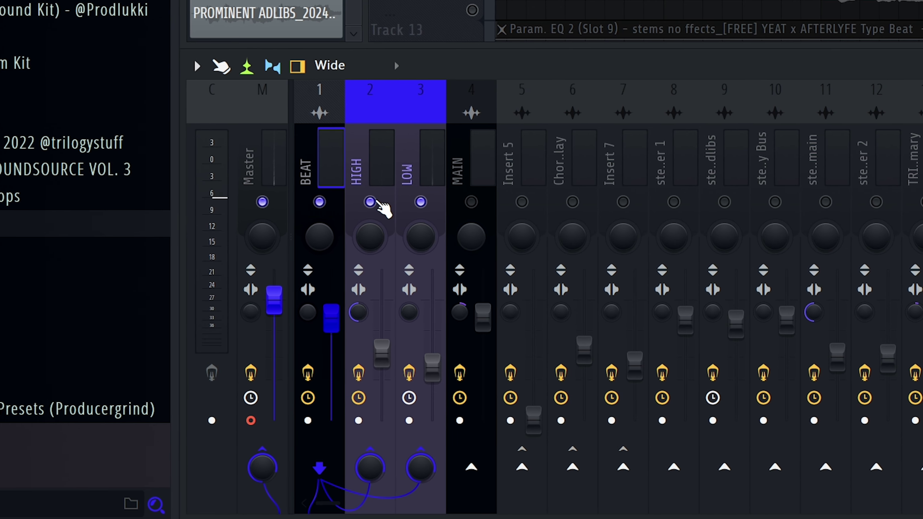
pyautogui.click(424, 201)
pyautogui.press('space')
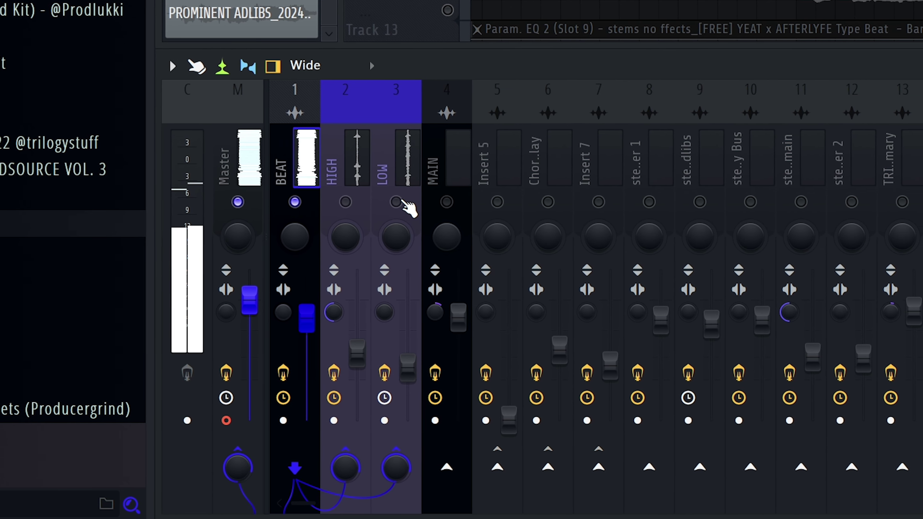
pyautogui.click(387, 202)
pyautogui.click(336, 201)
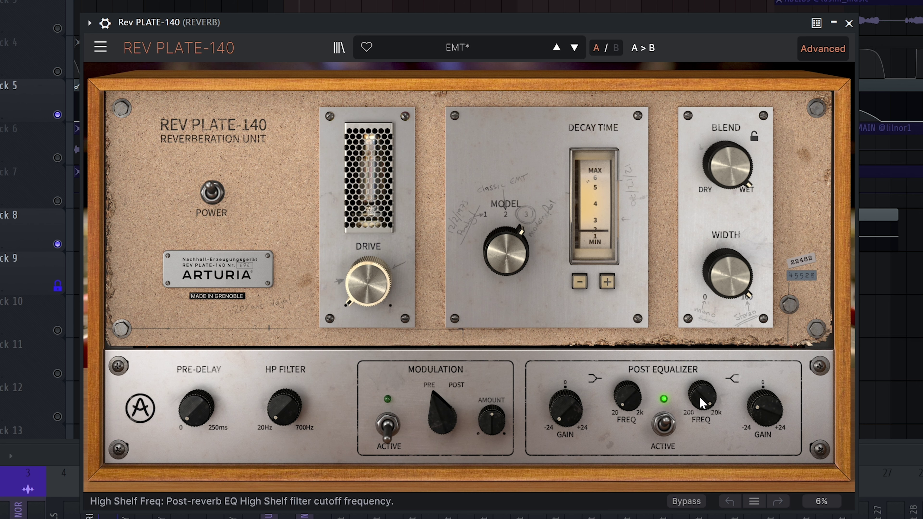
# Step: Close the REVERB channel's Rev PLATE-140 and raise the channel's volume
pyautogui.click(849, 24)
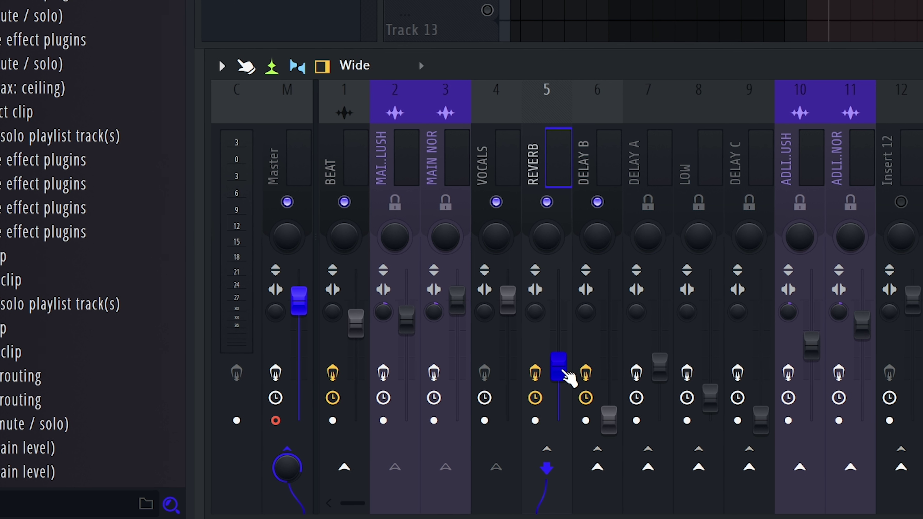
pyautogui.moveTo(558, 365); pyautogui.dragTo(558, 300)
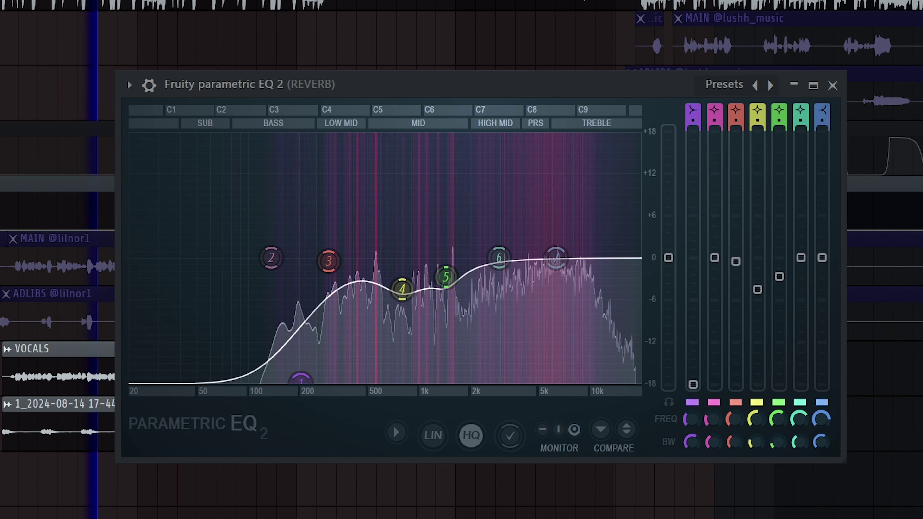
# Step: Adjust the mid and high bands of the Fruity parametric EQ 2 on the REVERB channel
pyautogui.moveTo(524, 200); pyautogui.dragTo(515, 148)
pyautogui.moveTo(371, 168); pyautogui.dragTo(369, 280)
pyautogui.moveTo(432, 277)
pyautogui.mouseDown()
pyautogui.moveTo(425, 148)
pyautogui.moveTo(428, 282)
pyautogui.moveTo(425, 275)
pyautogui.mouseUp()
pyautogui.moveTo(476, 257); pyautogui.dragTo(482, 186)
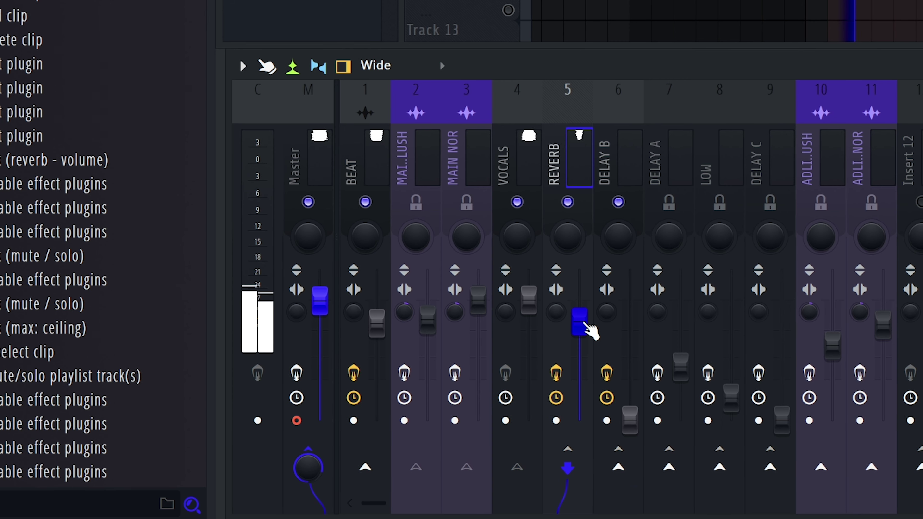
# Step: Lower the REVERB channel's volume to blend with the vocals and toggle its Fruity parametric EQ 2 for comparison
pyautogui.scroll(-5, 269, 445)
pyautogui.scroll(-3, 568, 322)
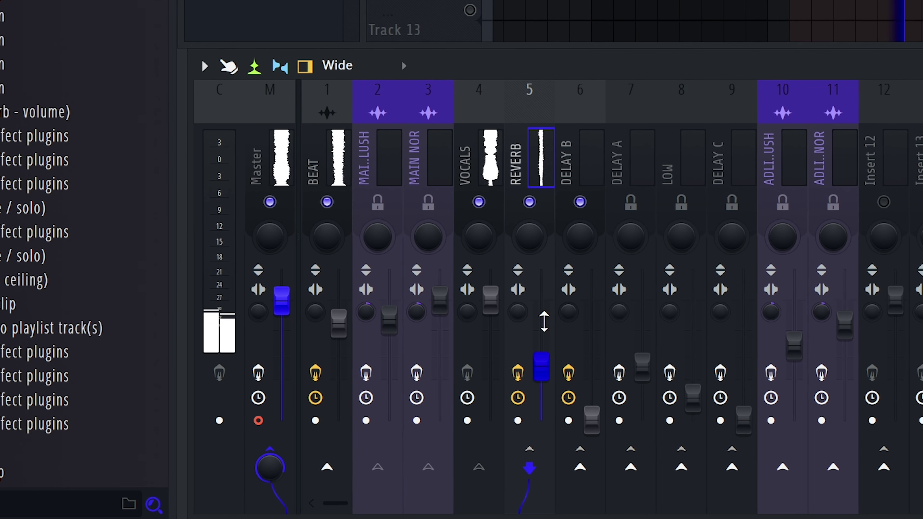
pyautogui.scroll(-1, 549, 322)
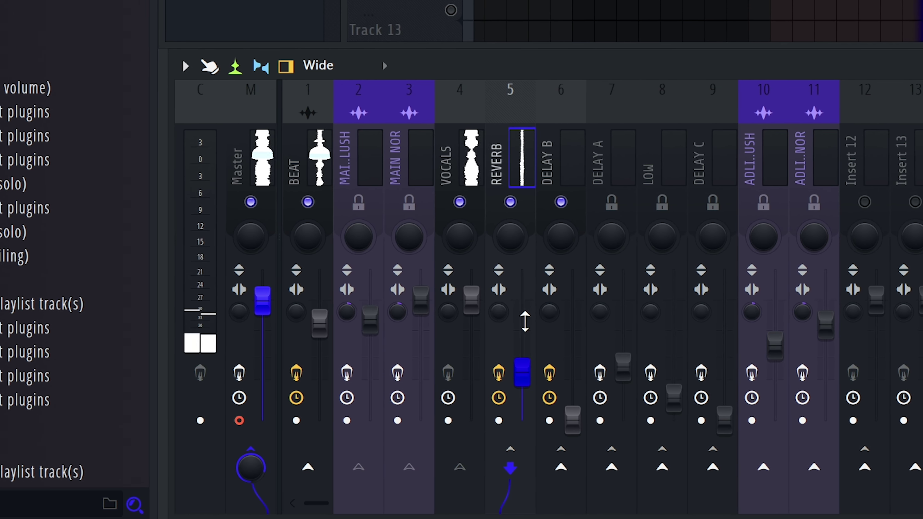
pyautogui.scroll(1, 507, 369)
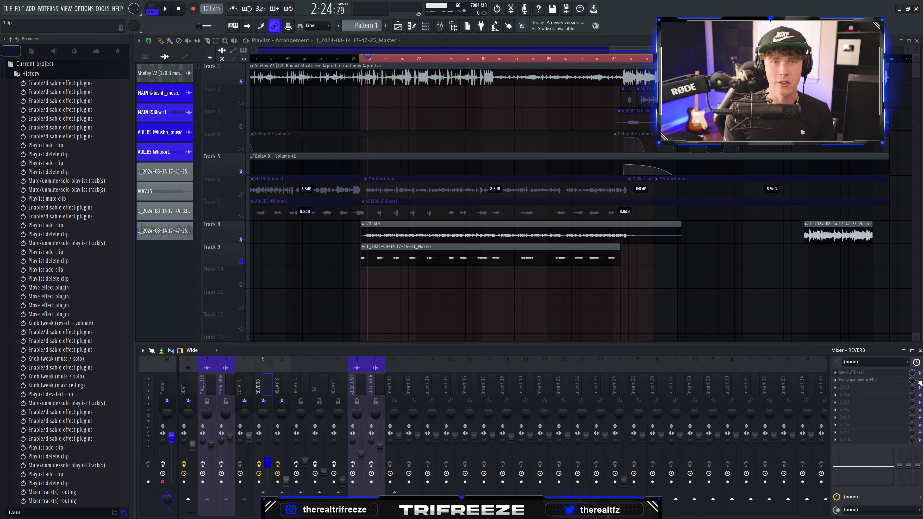
pyautogui.click(920, 381)
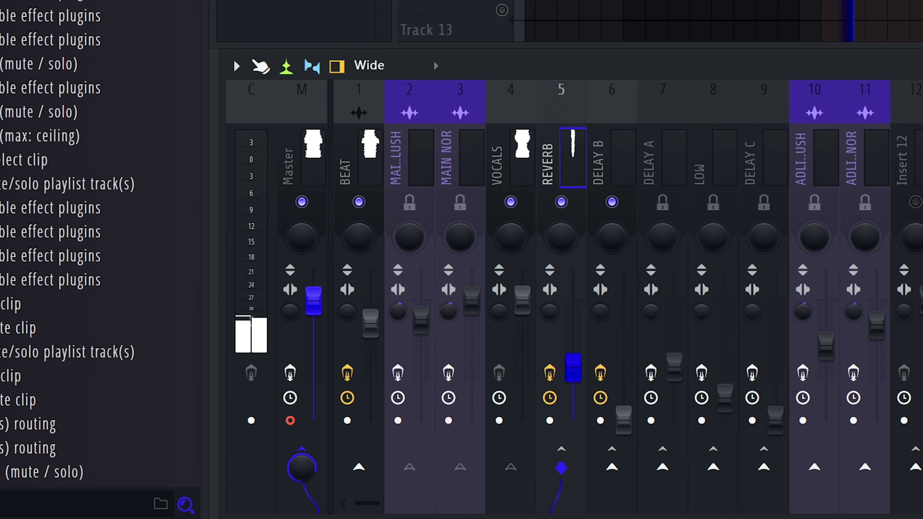
# Step: Fine-tune the REVERB channel's volume to finish blending it with the vocals
pyautogui.moveTo(564, 367); pyautogui.dragTo(563, 366)
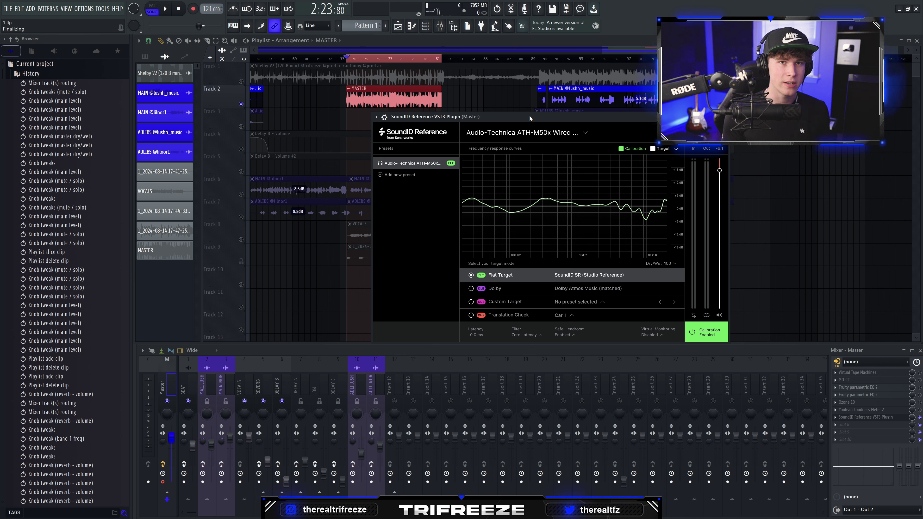
# Step: Search SoundID Reference's headphone calibration profiles for airpods and open the Apple AirPods Max profile page
pyautogui.moveTo(530, 116); pyautogui.dragTo(540, 116)
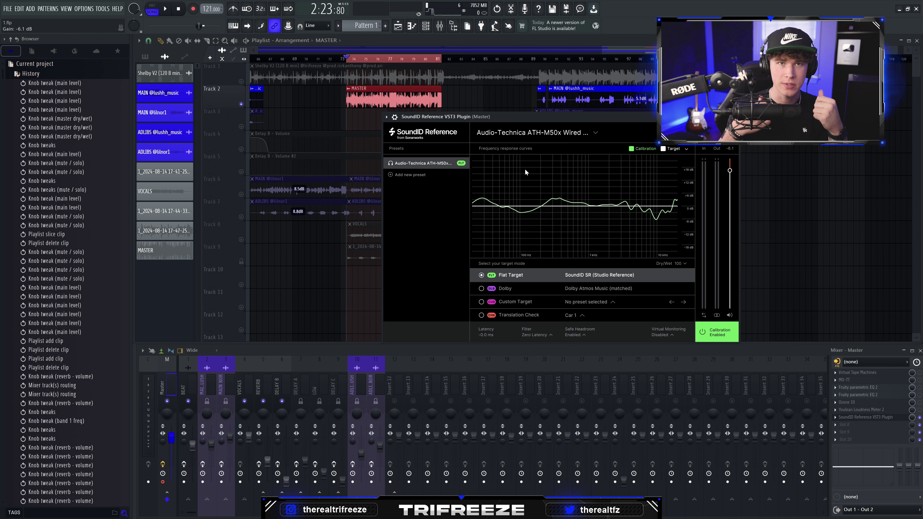
pyautogui.click(580, 133)
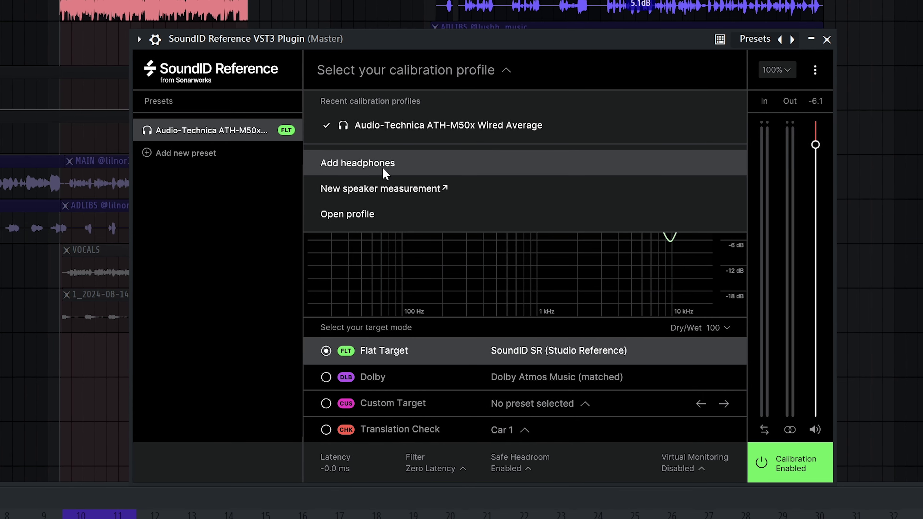
pyautogui.click(383, 168)
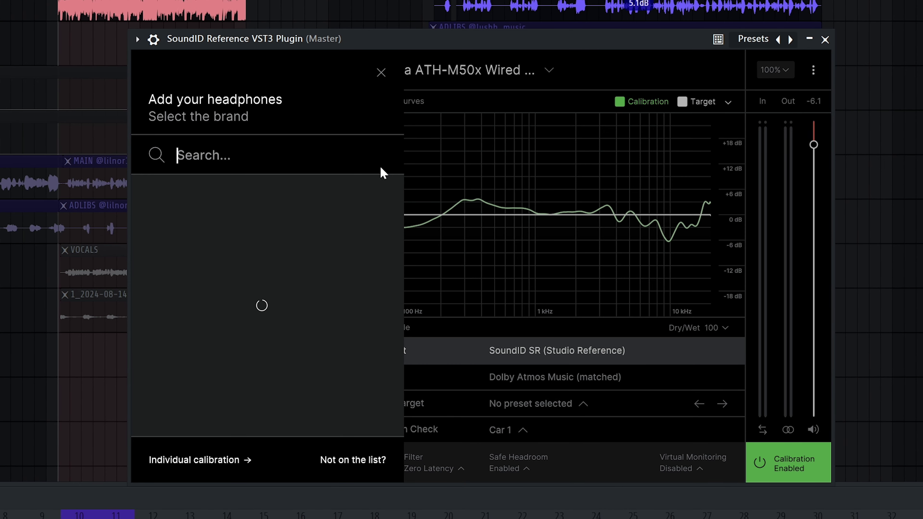
pyautogui.write('airpods')
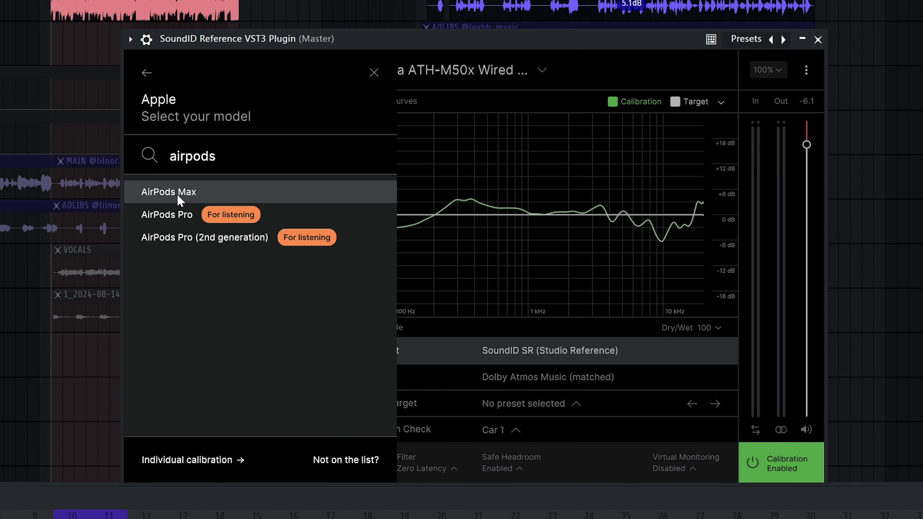
pyautogui.click(189, 189)
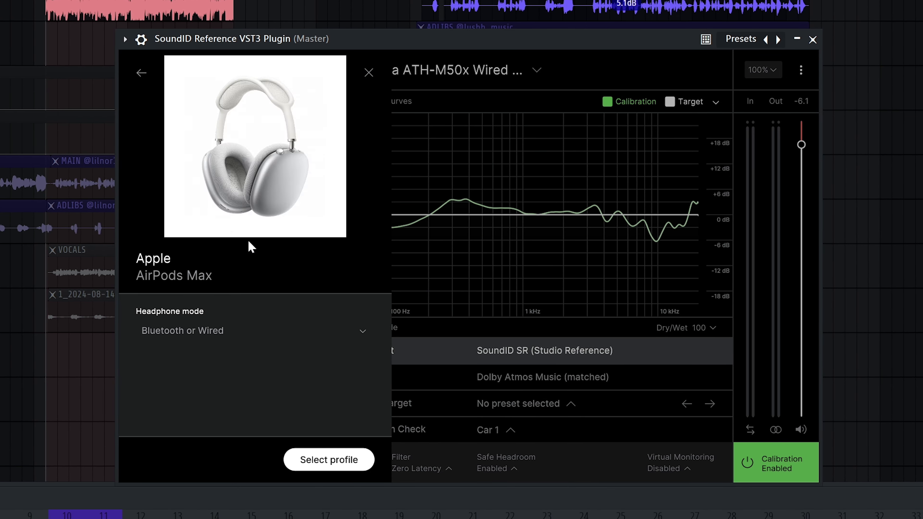
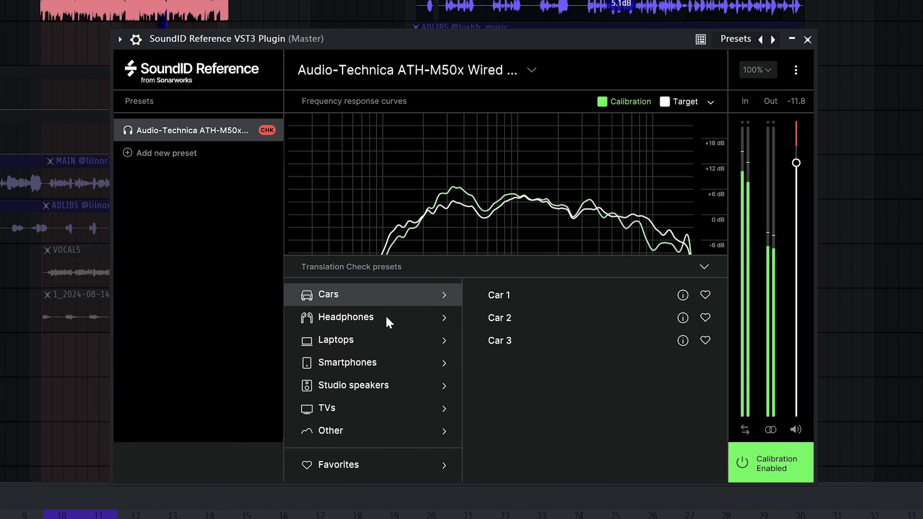
# Step: Audition the Car 2 and Car 3 Translation Check presets in SoundID Reference on the master
pyautogui.click(505, 325)
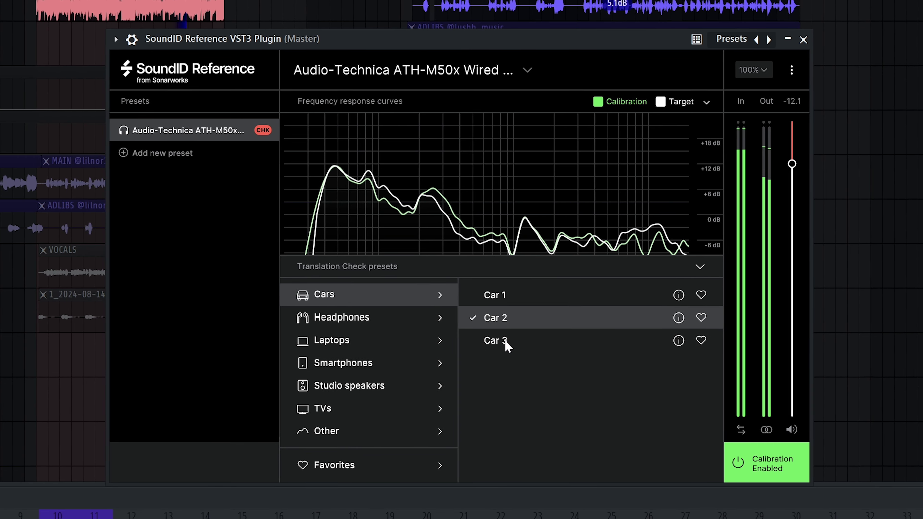
pyautogui.click(503, 342)
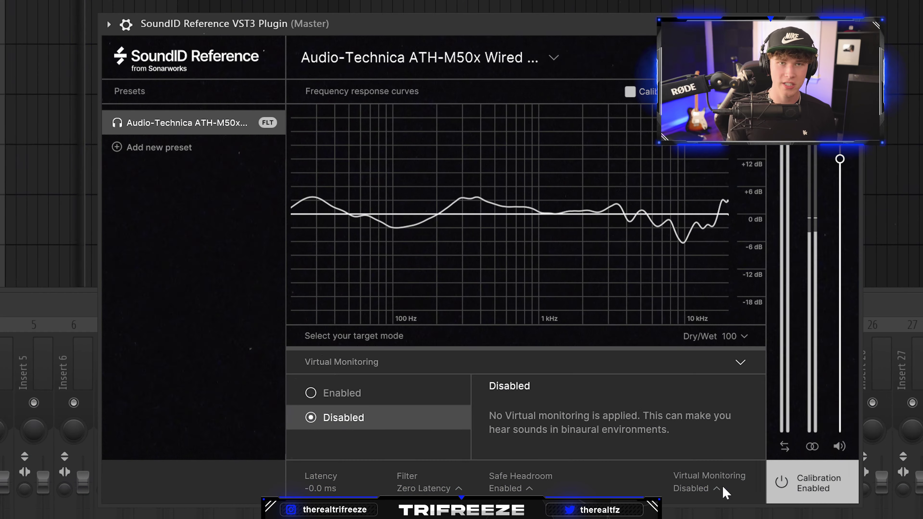
# Step: Enable Virtual Monitoring in SoundID Reference and compare the near, mid and far field speakers, ending on Near field
pyautogui.click(303, 393)
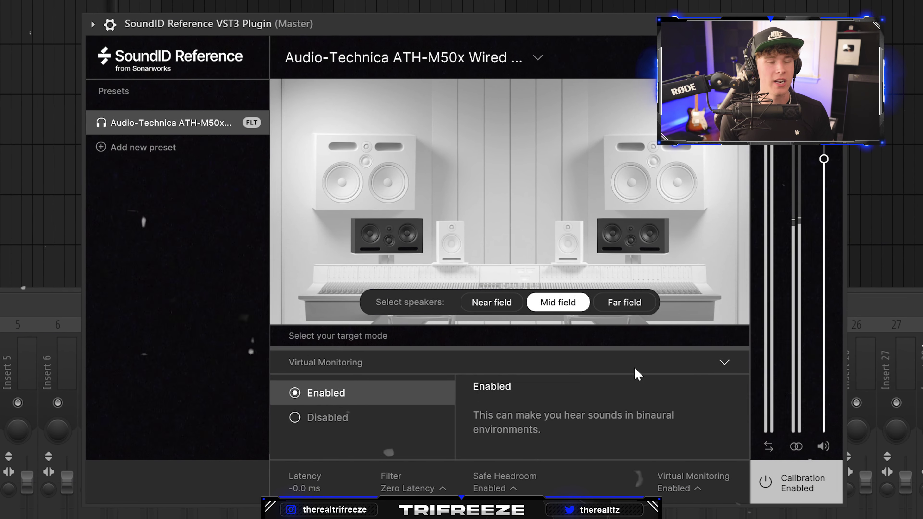
pyautogui.click(721, 363)
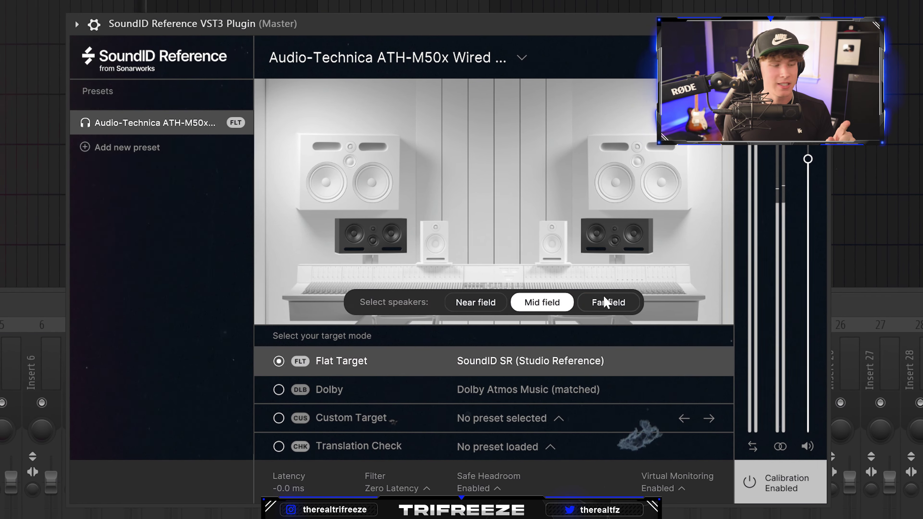
pyautogui.click(605, 302)
pyautogui.click(472, 302)
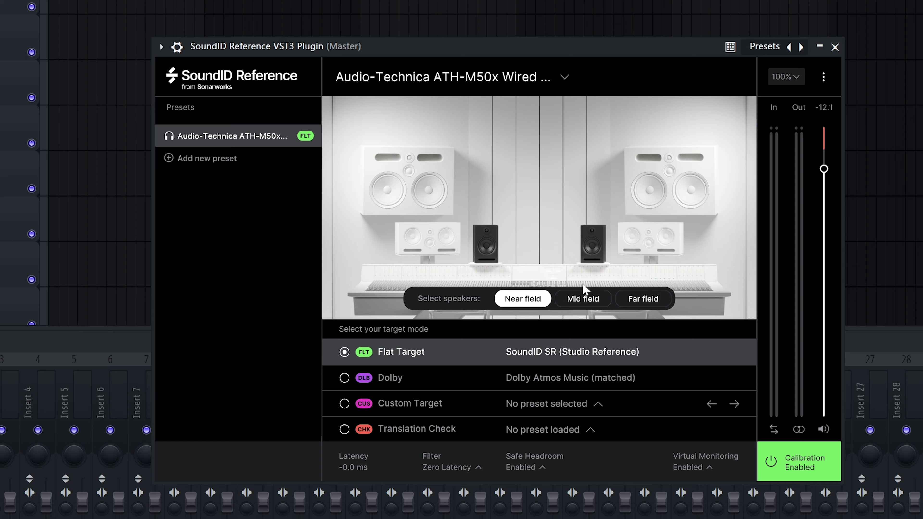
pyautogui.click(568, 300)
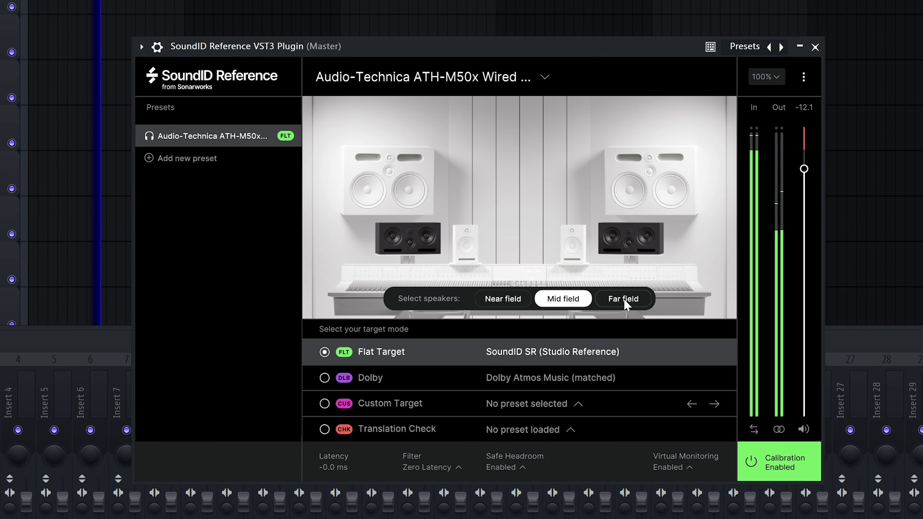
pyautogui.click(609, 300)
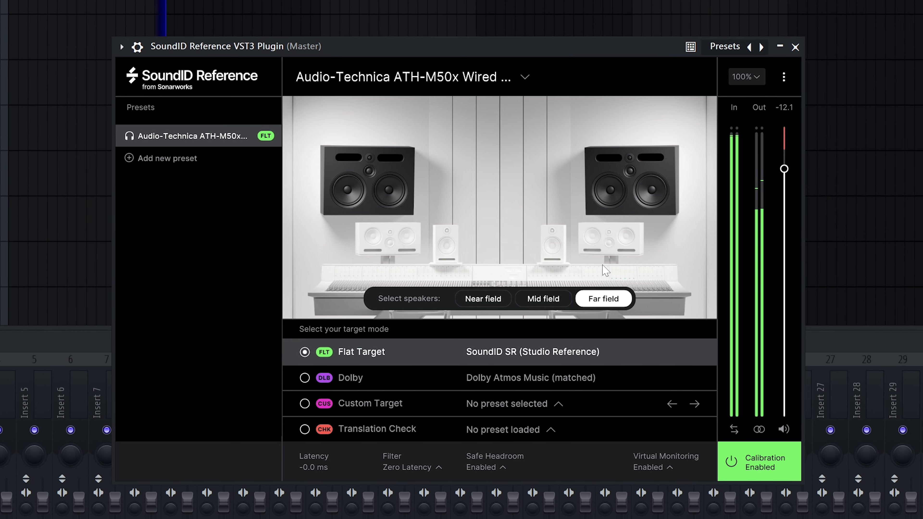
pyautogui.click(532, 301)
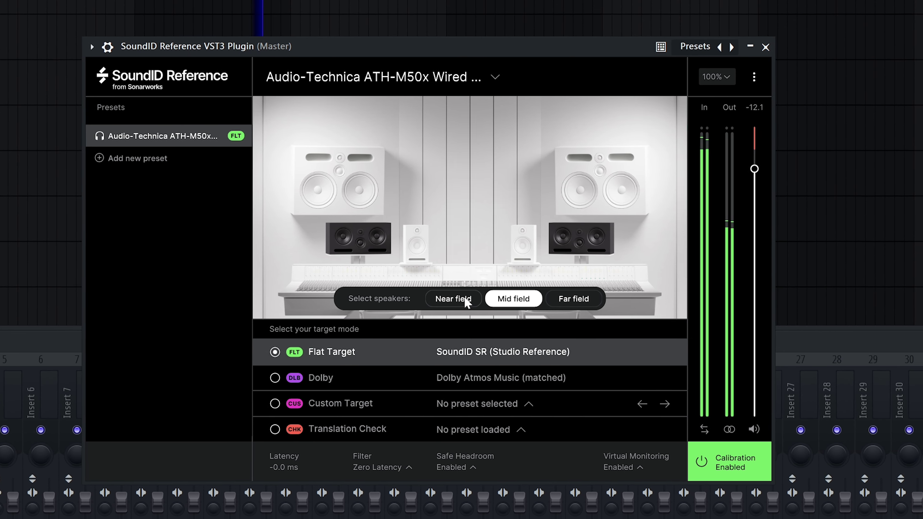
pyautogui.click(452, 299)
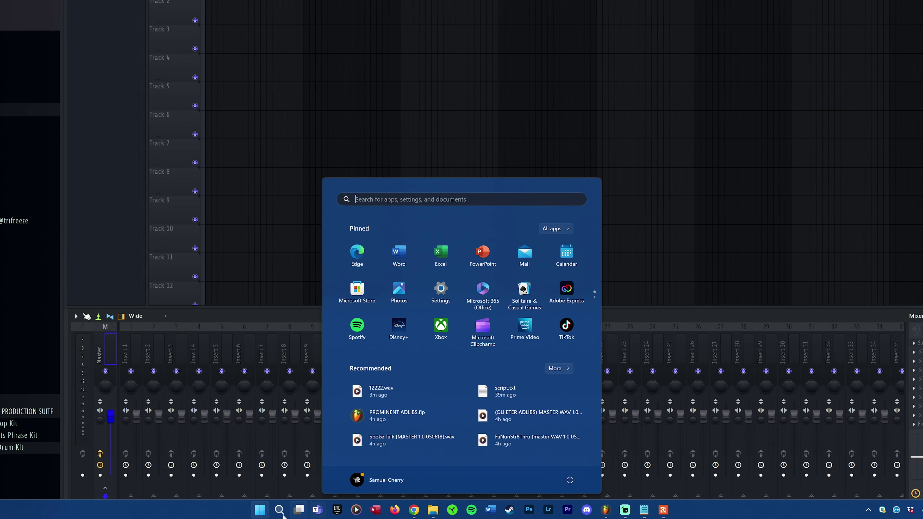
# Step: Search Windows for soundid and open the matching application
pyautogui.write('soundid')
pyautogui.click(380, 269)
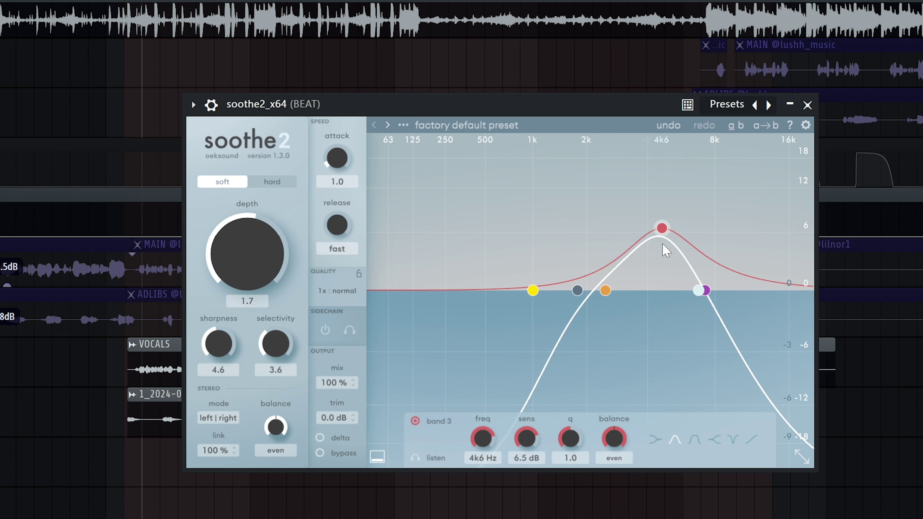
# Step: Sweep band 3 of soothe2 on the BEAT channel down through about 3.9 kHz and raise its sensitivity
pyautogui.moveTo(603, 171); pyautogui.dragTo(596, 171)
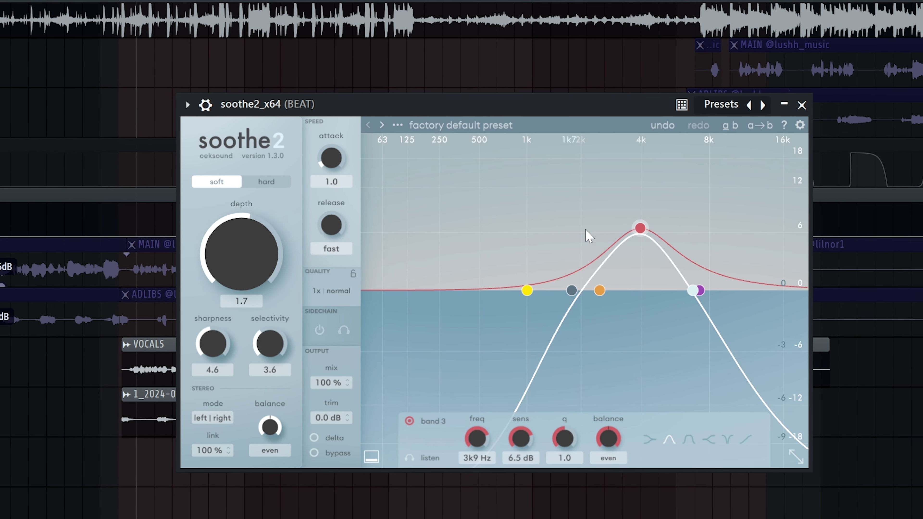
pyautogui.moveTo(643, 231); pyautogui.dragTo(614, 185)
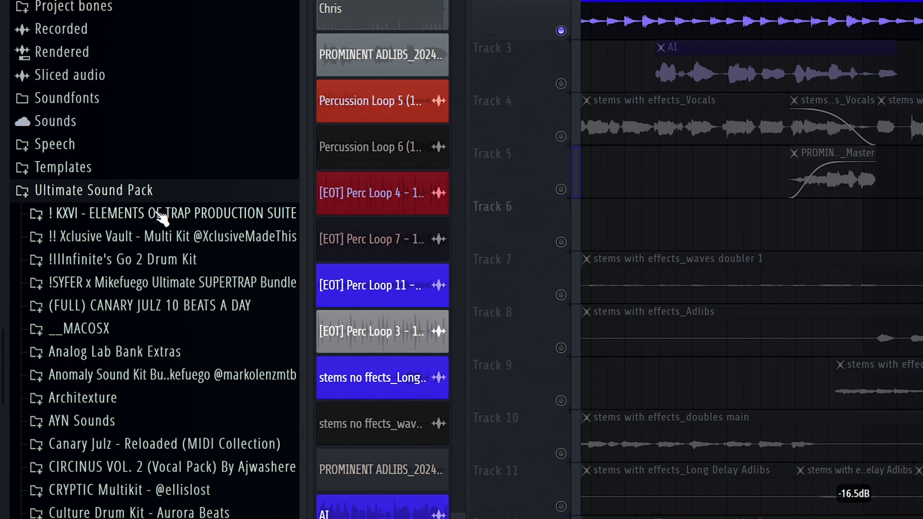
# Step: Expand the KXVI Elements of Trap suite in Ultimate Sound Pack down to the Drum Lord kit's [EOT] Kicks folder
pyautogui.click(156, 213)
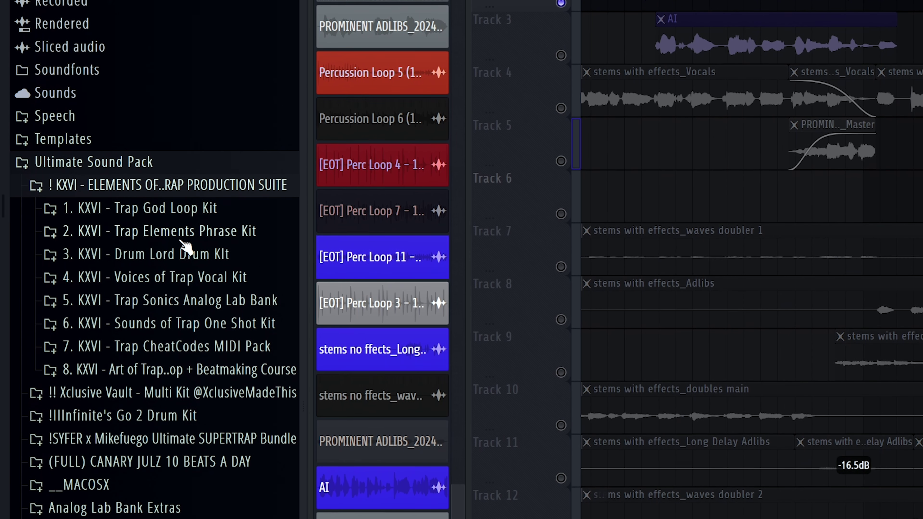
pyautogui.click(186, 249)
pyautogui.click(160, 220)
pyautogui.click(218, 221)
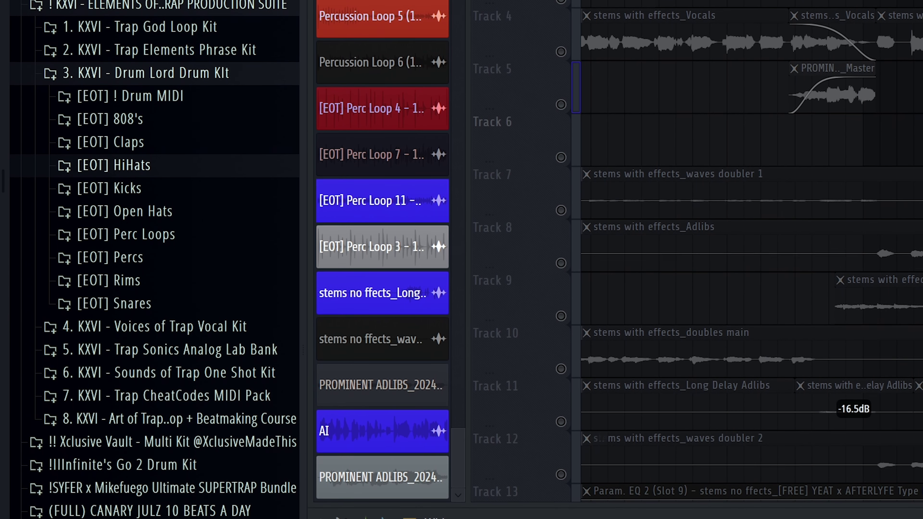
pyautogui.click(180, 190)
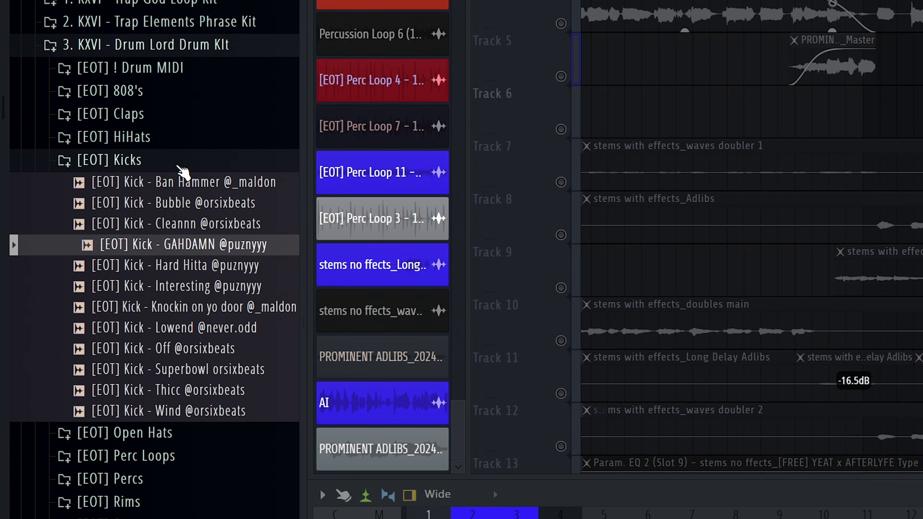
# Step: Preview the Hard Hitta and Knockin on yo door kick samples
pyautogui.click(183, 265)
pyautogui.click(185, 306)
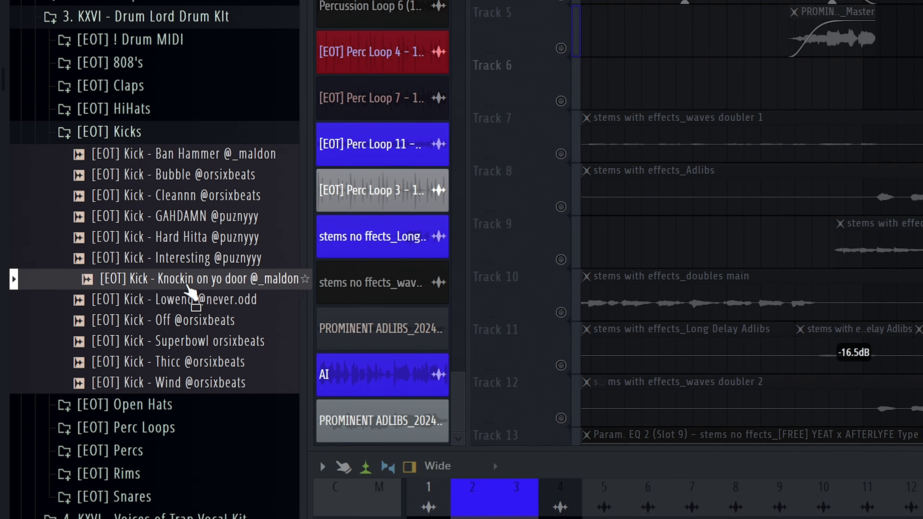
pyautogui.moveTo(189, 291); pyautogui.dragTo(594, 209)
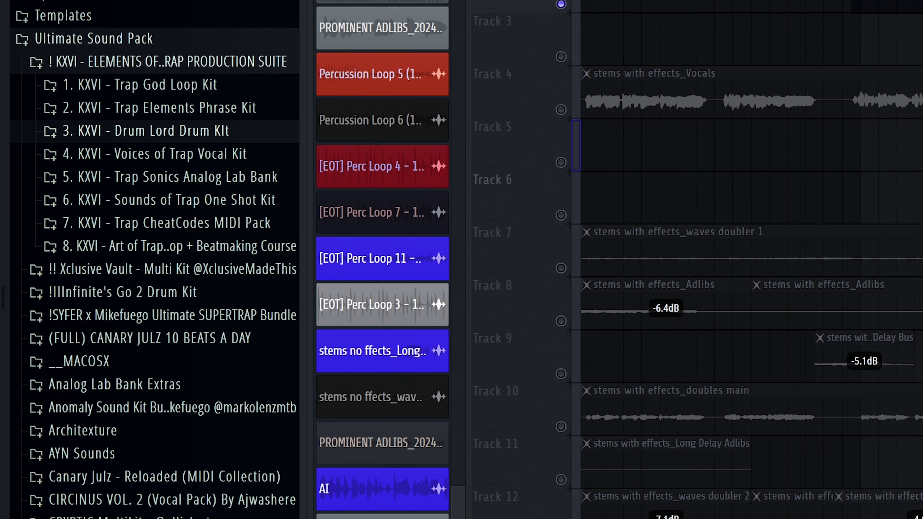
# Step: Browse AYN Sounds down to the All You Need Vol. 1 Drumkit and look through its folders
pyautogui.click(116, 457)
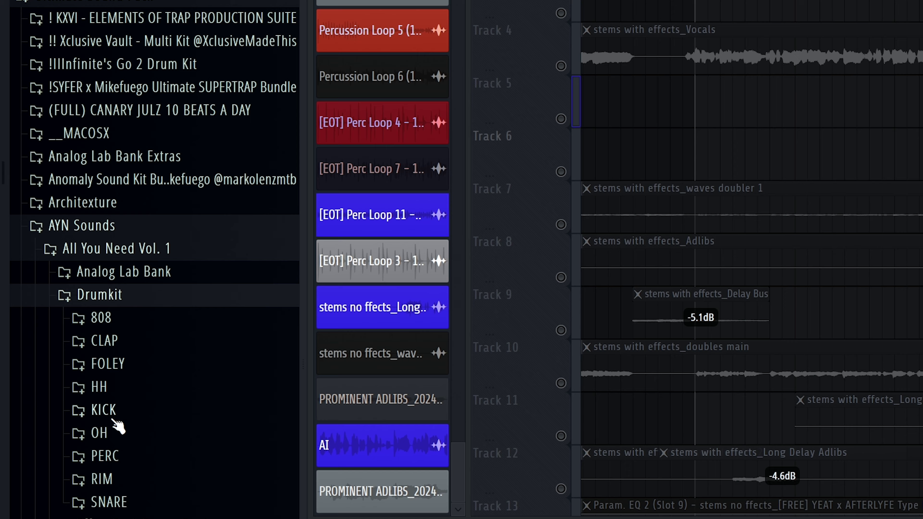
pyautogui.scroll(-10, 116, 443)
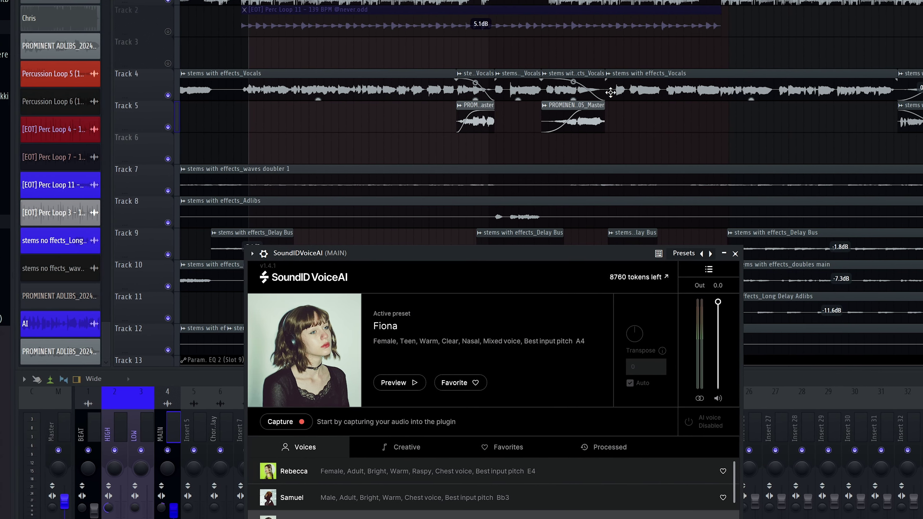
# Step: Process the captured main vocals in SoundID VoiceAI with the Fiona voice, and again with the Tyler voice for comparison
pyautogui.moveTo(468, 253); pyautogui.dragTo(479, 106)
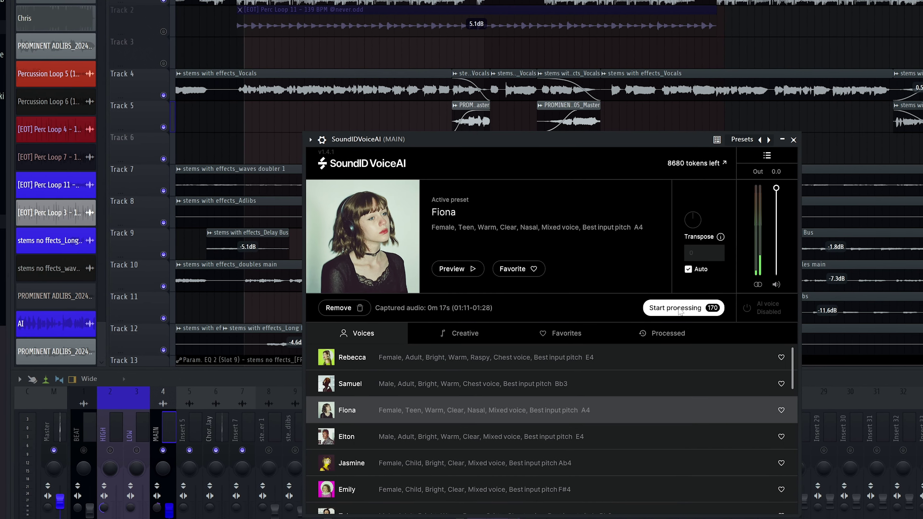
pyautogui.click(671, 305)
pyautogui.press('space')
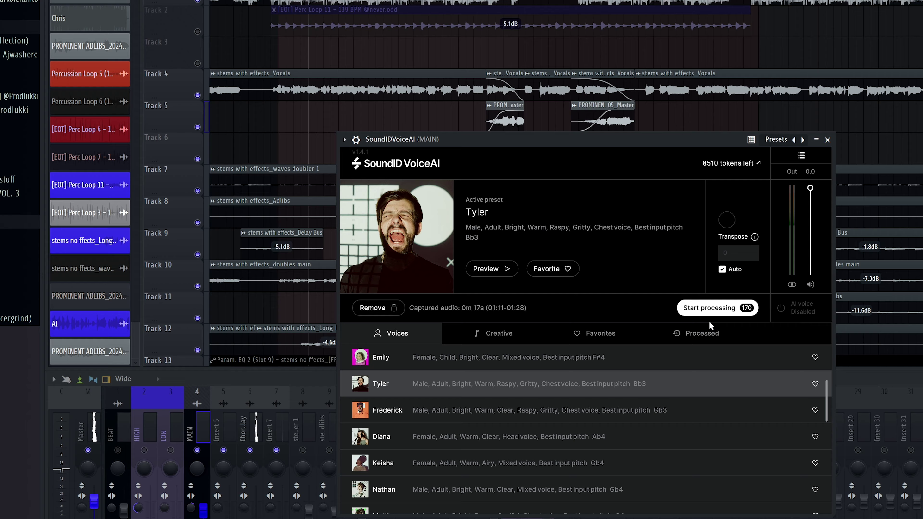
pyautogui.click(710, 309)
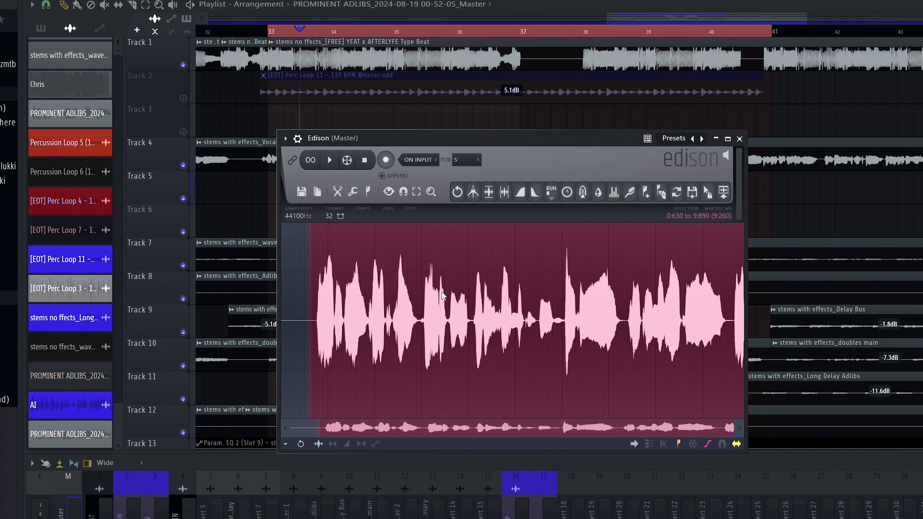
# Step: Clear the old take in Edison on the master and record the AI-processed vocals from bar 33
pyautogui.click(338, 192)
pyautogui.click(386, 159)
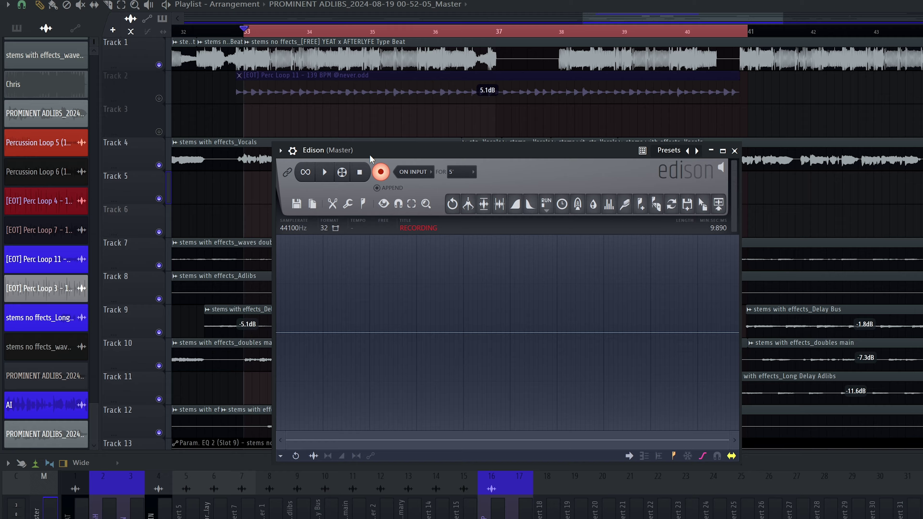
pyautogui.moveTo(369, 154); pyautogui.dragTo(399, 190)
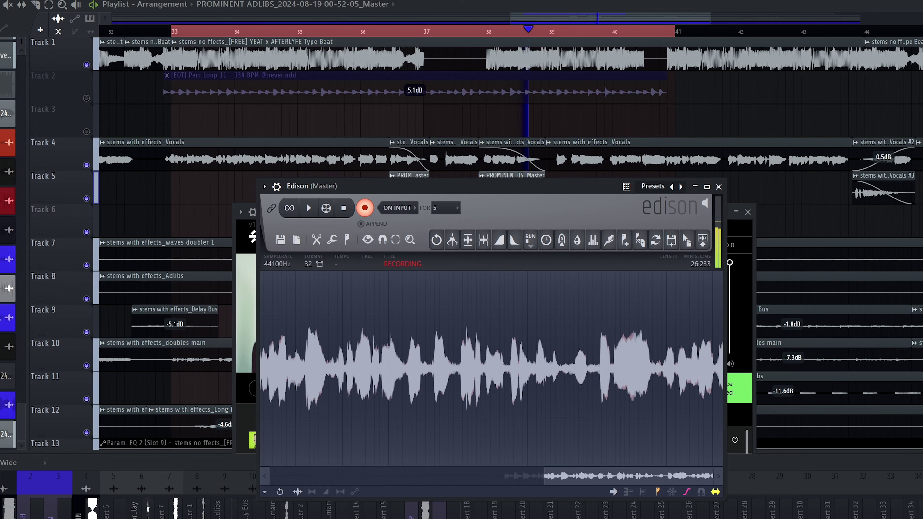
pyautogui.press('space')
# Step: Place the Edison recording as an audio clip on playlist Track 3 and assign it to the AI mixer channel
pyautogui.moveTo(181, 111); pyautogui.dragTo(198, 117)
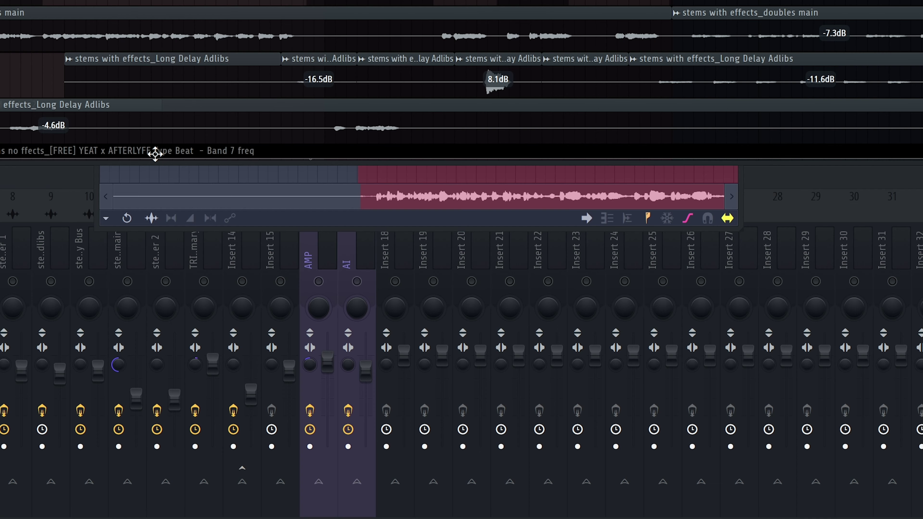
pyautogui.moveTo(155, 154); pyautogui.dragTo(126, 247)
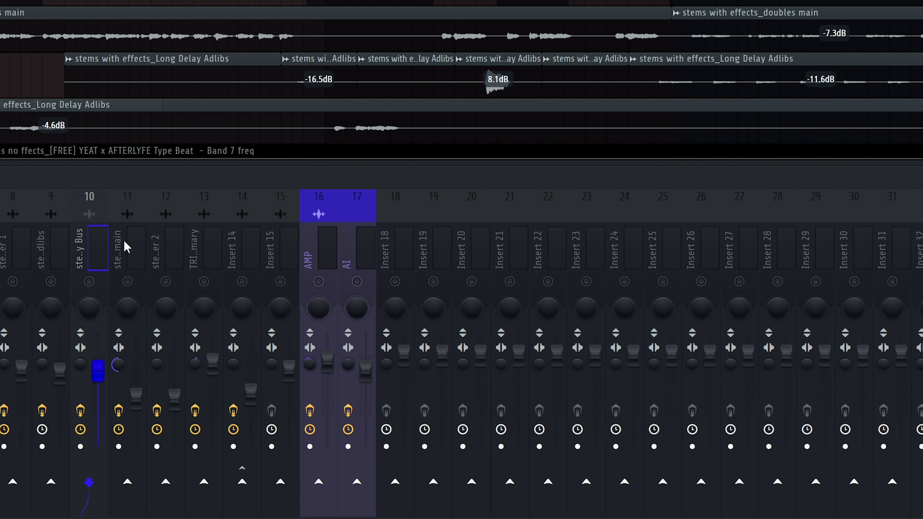
pyautogui.rightClick(366, 247)
pyautogui.click(489, 231)
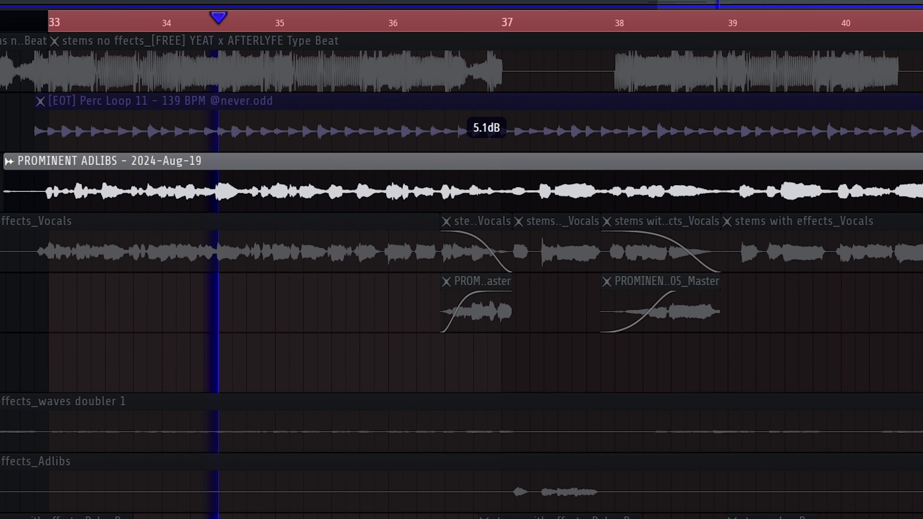
# Step: Audition the AI vocal clip on Track 3 alone, and close the AI channel's Wider plugin
pyautogui.press('space')
pyautogui.moveTo(258, 25); pyautogui.dragTo(514, 150)
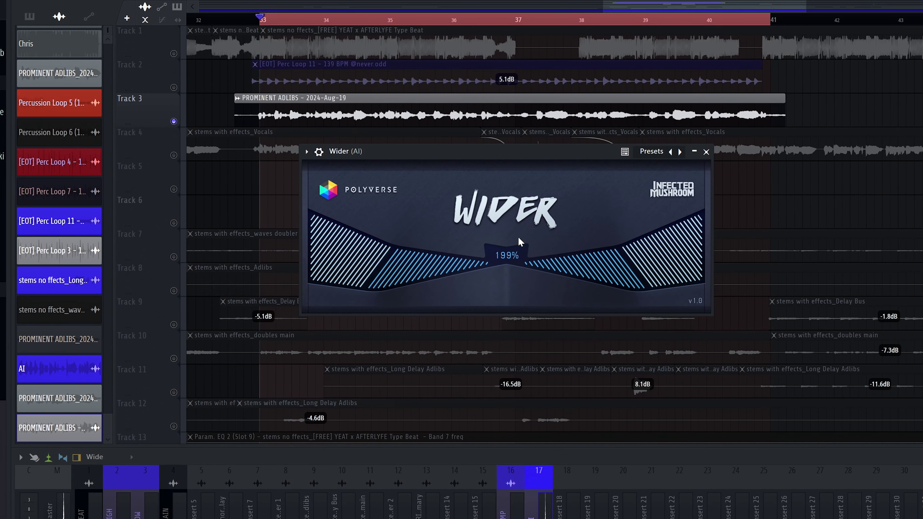
pyautogui.click(699, 152)
pyautogui.moveTo(145, 35); pyautogui.dragTo(368, 144)
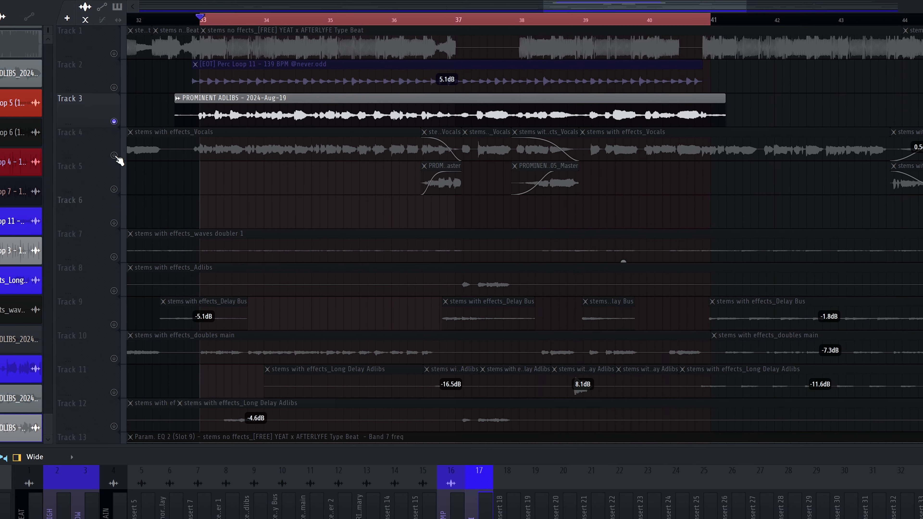
# Step: Unmute the main vocals on Track 4 and play them together with the AI vocal clip on Track 3
pyautogui.click(114, 156)
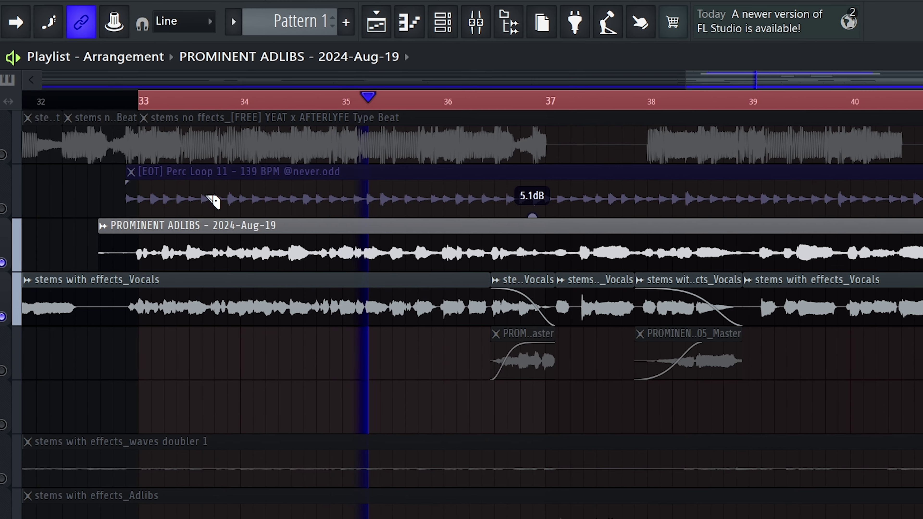
pyautogui.press('space')
pyautogui.scroll(2, 302, 277)
pyautogui.press('space')
# Step: Undo the last change and take the MAIN mixer channel out of solo to re-enable all channels
pyautogui.hotkey('ctrl', 'z')
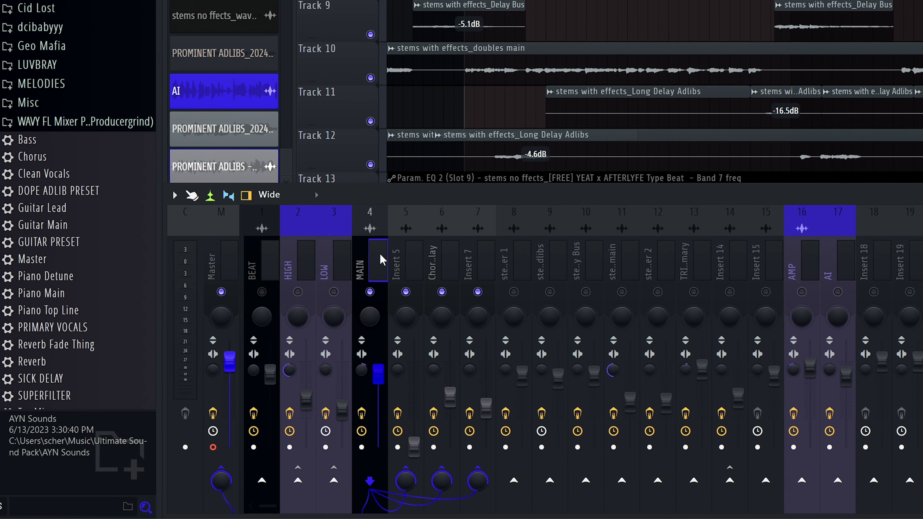
pyautogui.rightClick(355, 291)
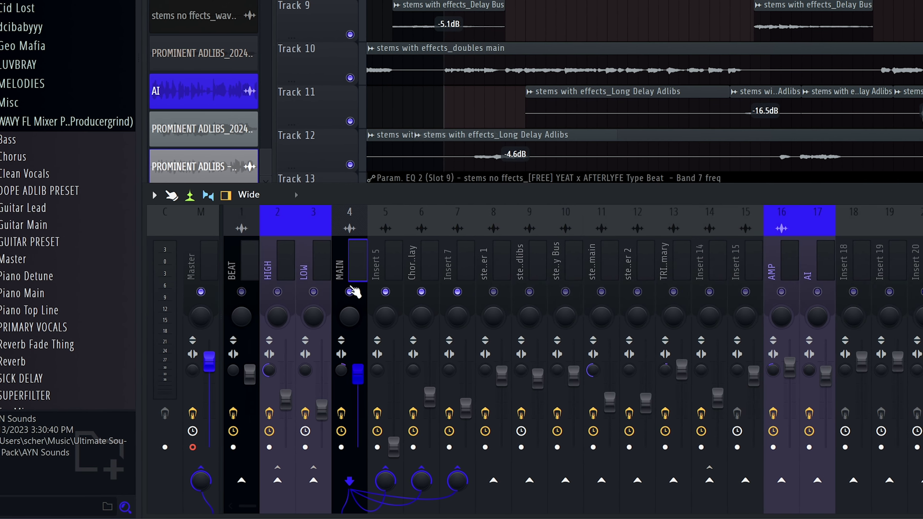